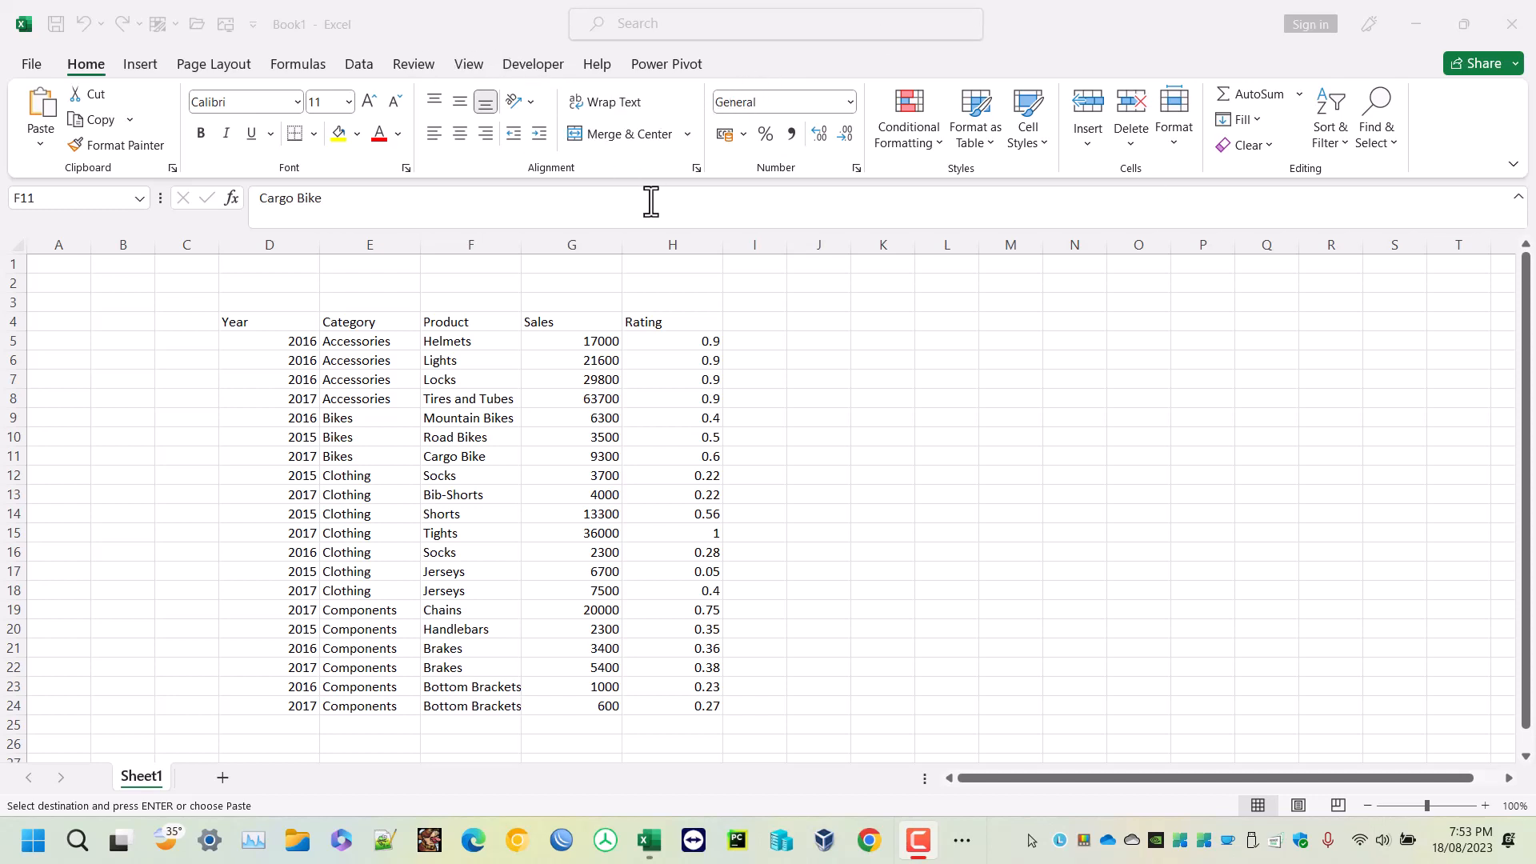
Start an Equal To highlight rule on the Year cells D5:D24 with 2016 as the comparison value
{"action": "left_click", "coordinate": [266, 340]}
{"action": "left_click_drag", "start_coordinate": [266, 340], "coordinate": [251, 707]}
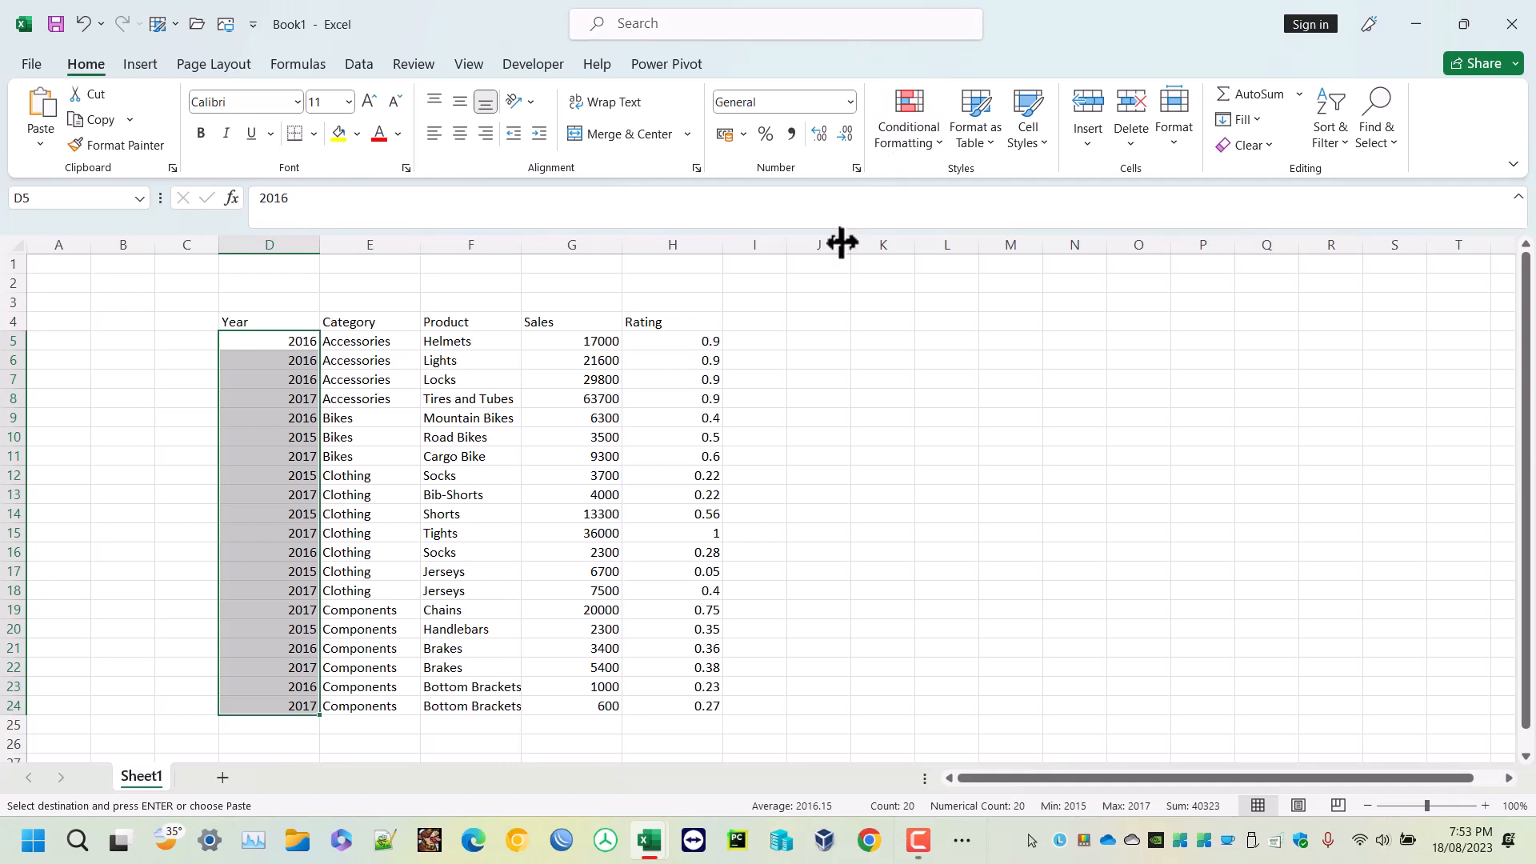
{"action": "left_click", "coordinate": [920, 145]}
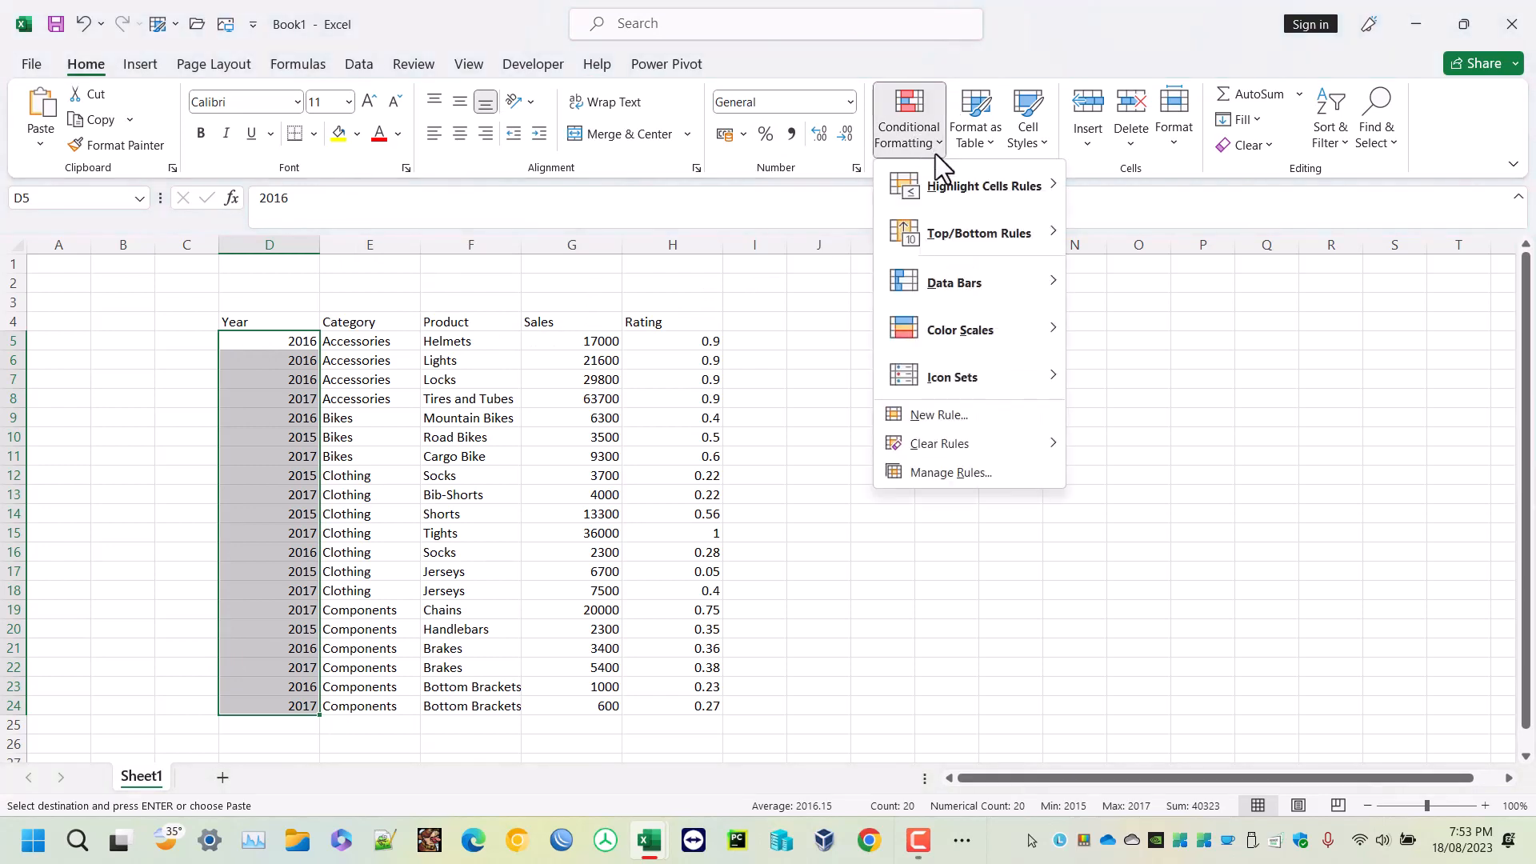
{"action": "mouse_move", "coordinate": [954, 183]}
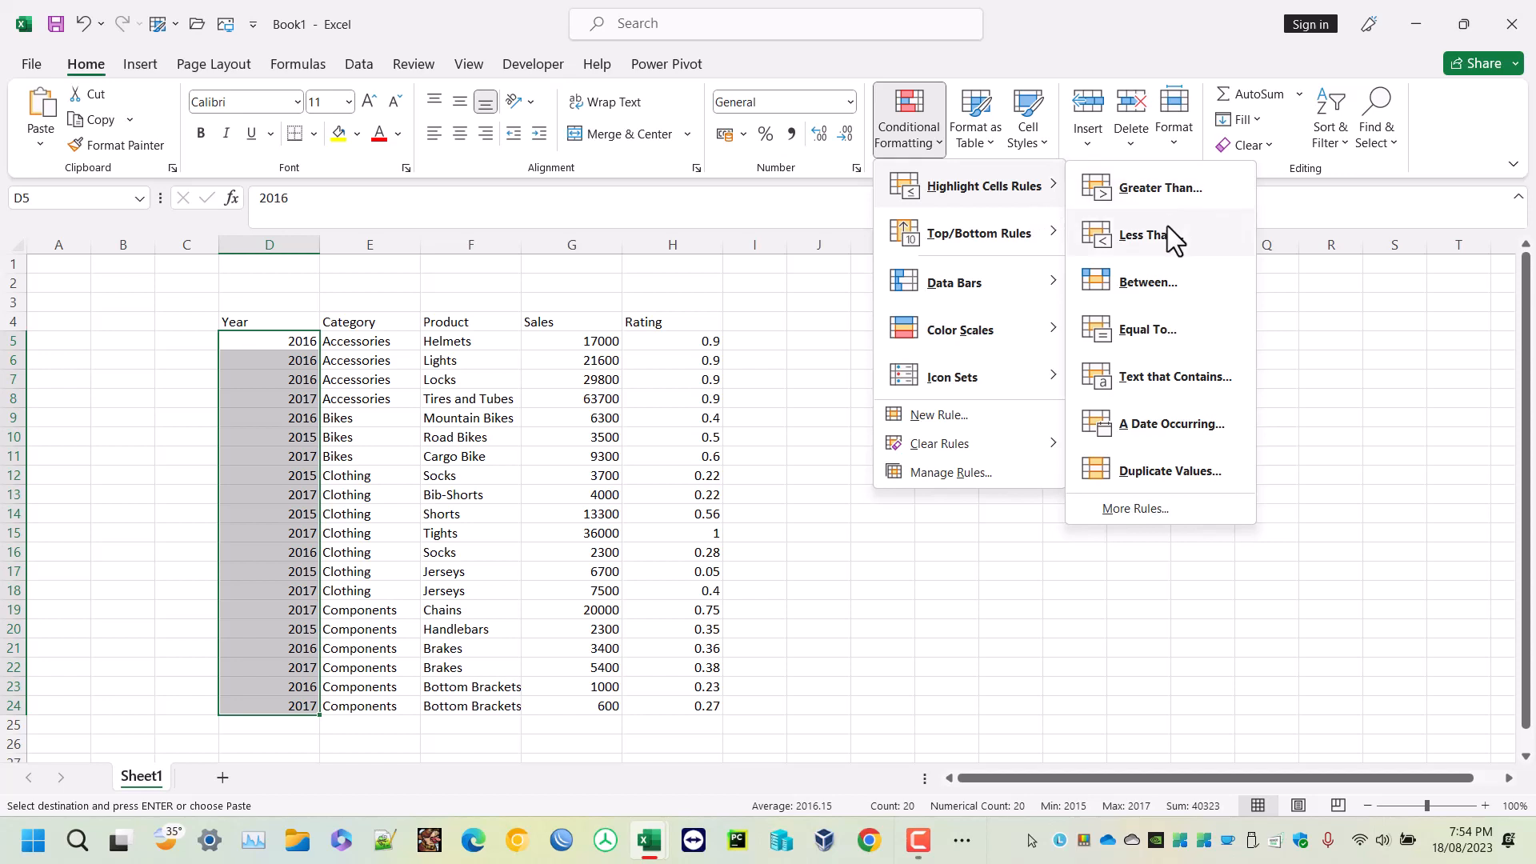
{"action": "left_click", "coordinate": [1168, 334]}
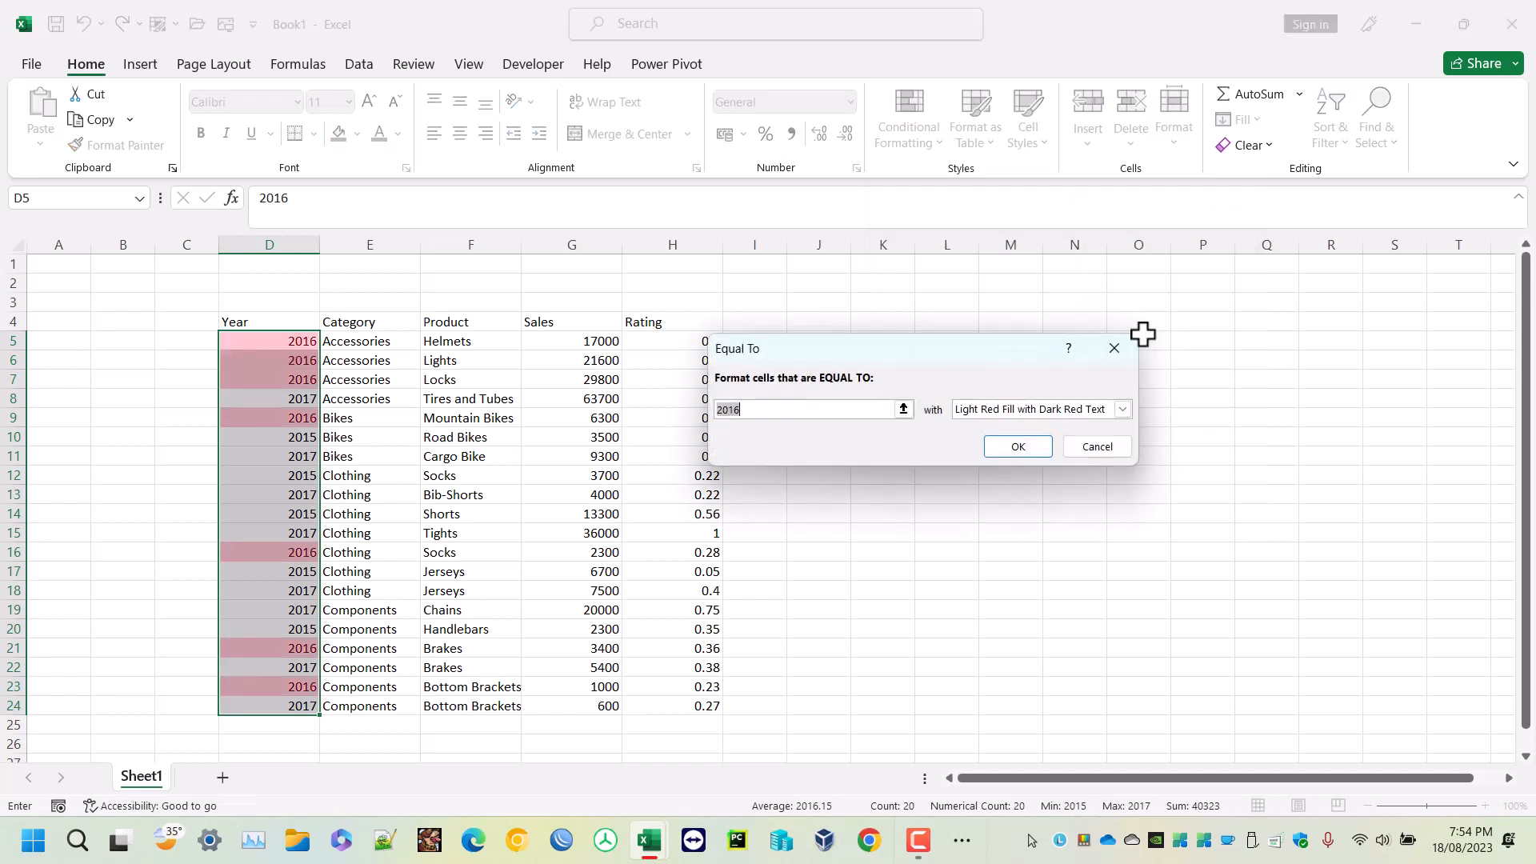
{"action": "type", "text": "2016"}
Try the light red, yellow fill, green fill and Red Text preset formats for the year cells equal to 2016
{"action": "left_click", "coordinate": [1017, 408]}
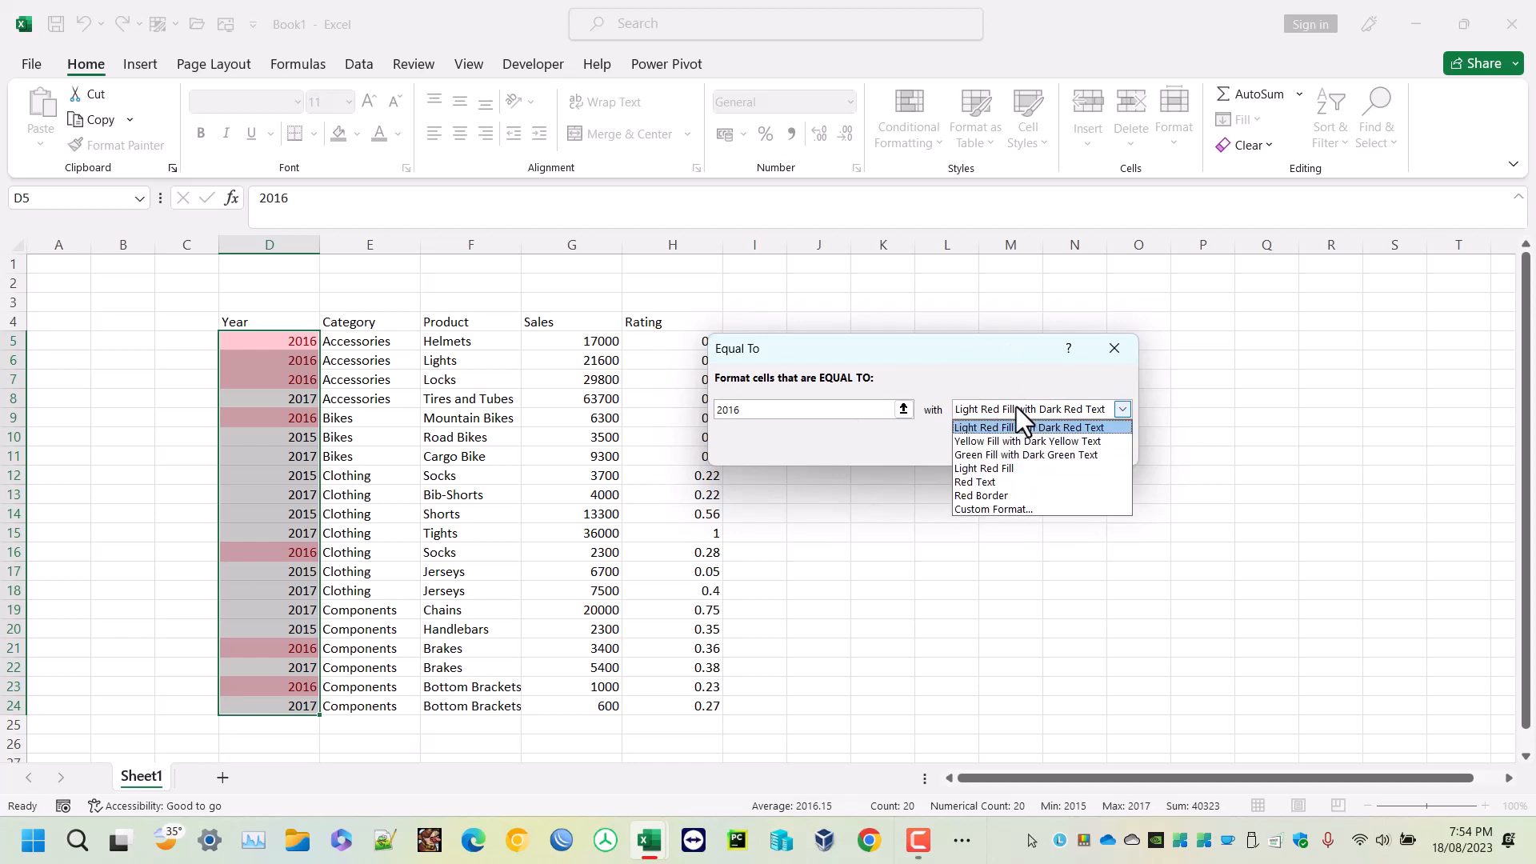
{"action": "left_click", "coordinate": [1101, 429]}
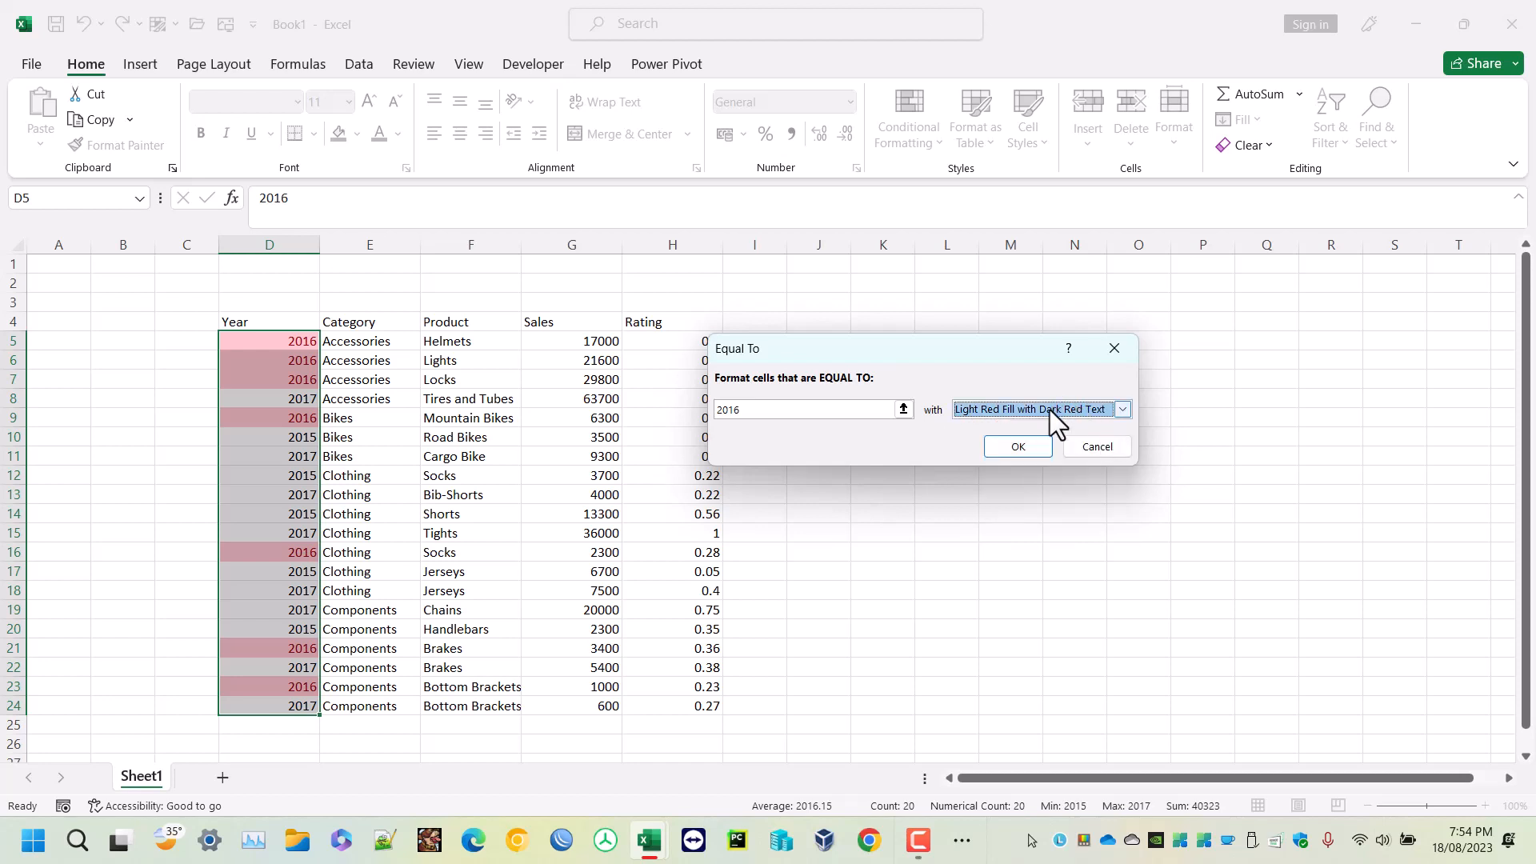
{"action": "left_click", "coordinate": [1050, 409]}
{"action": "left_click", "coordinate": [1032, 440]}
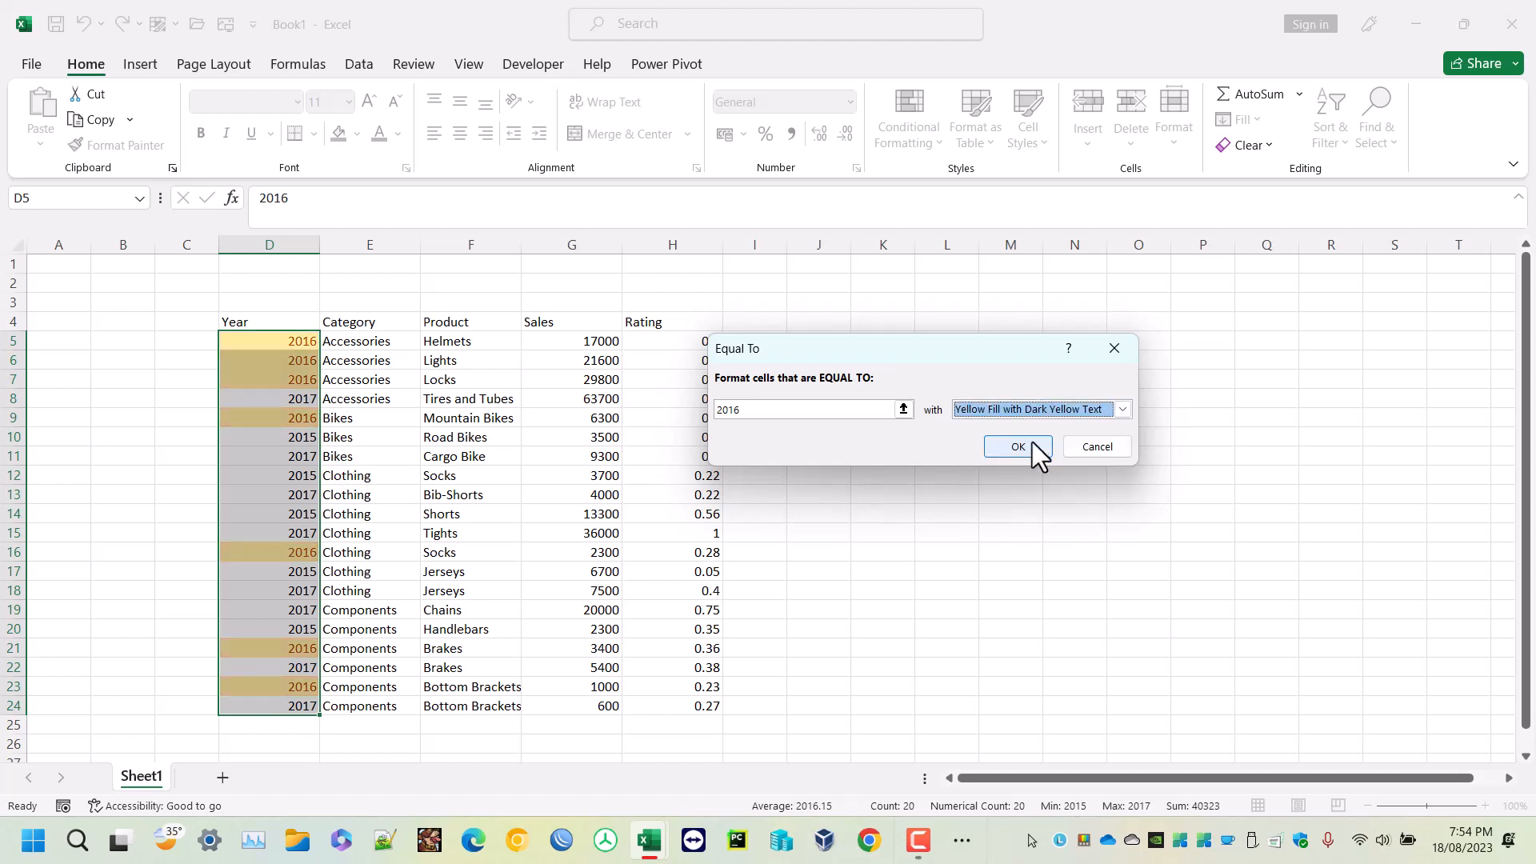
{"action": "left_click", "coordinate": [1055, 413]}
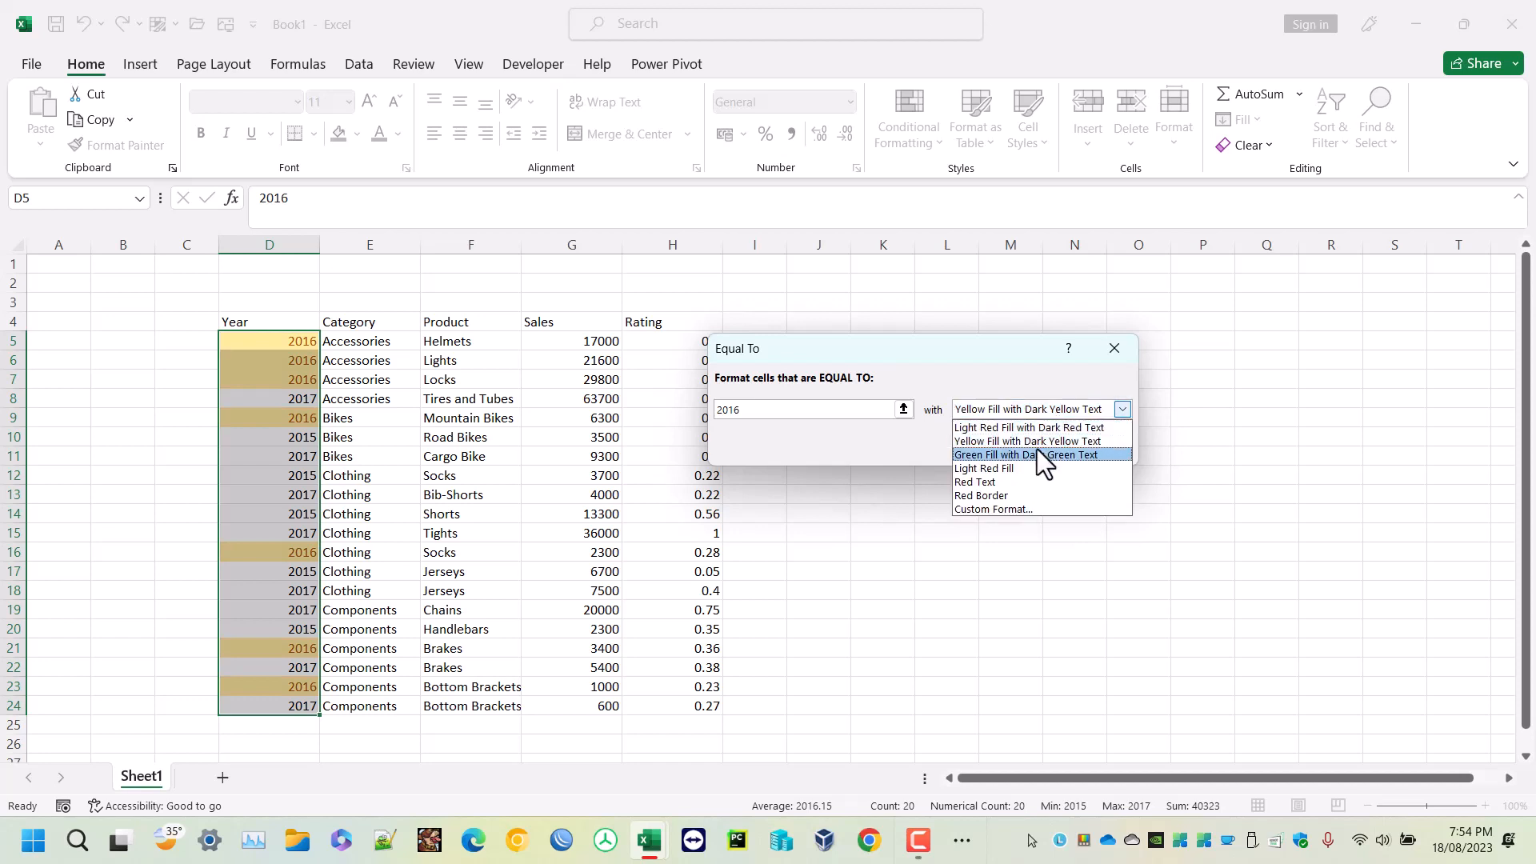
{"action": "left_click", "coordinate": [1037, 453]}
{"action": "left_click", "coordinate": [1033, 408]}
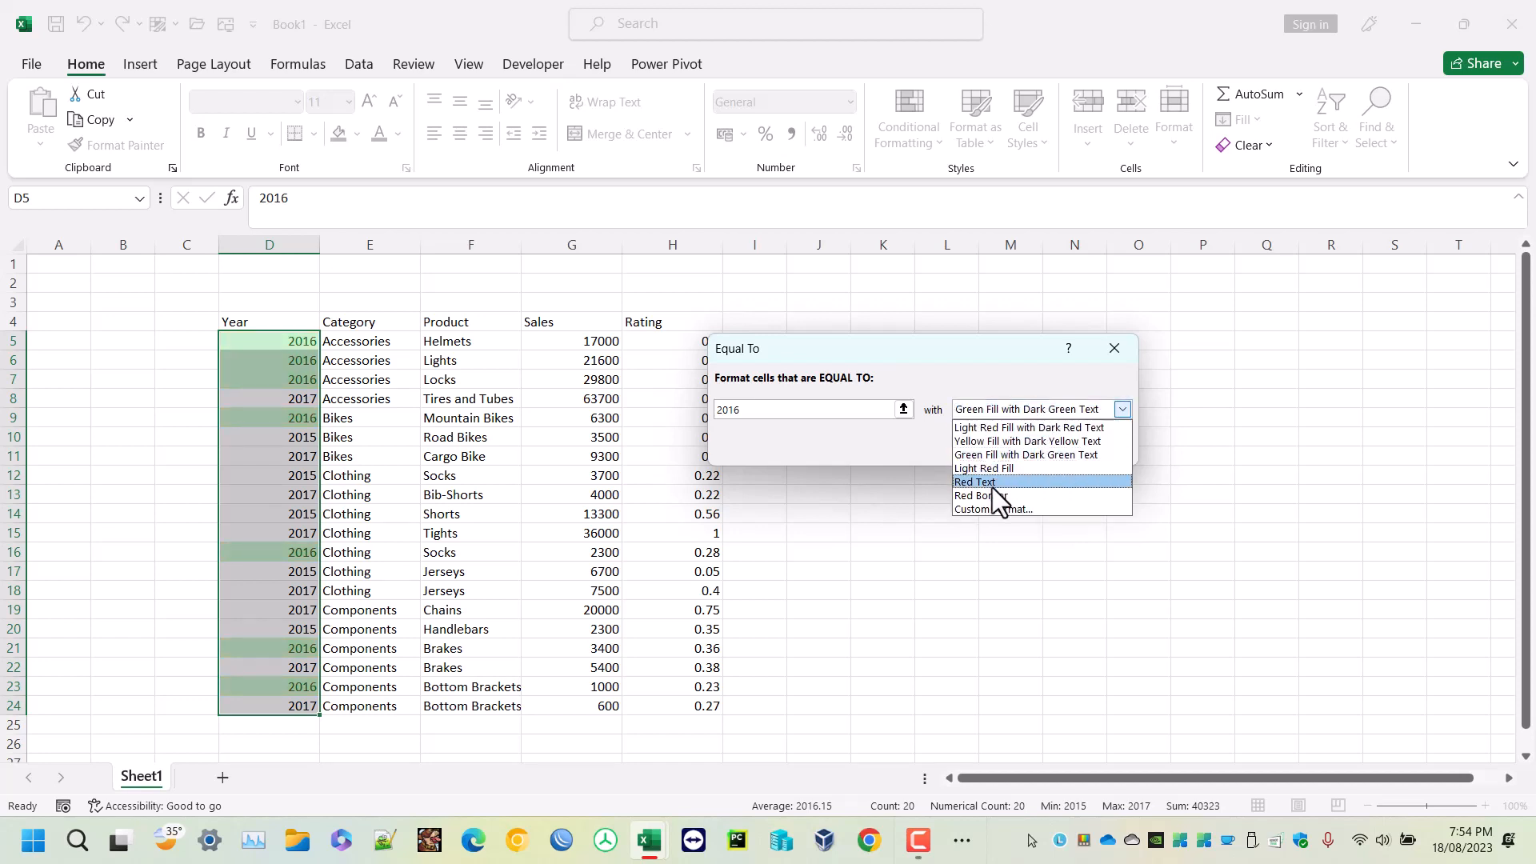
{"action": "left_click", "coordinate": [993, 484]}
Give the Equal To rule a custom format with a light gold fill and an outline border
{"action": "left_click", "coordinate": [1026, 409]}
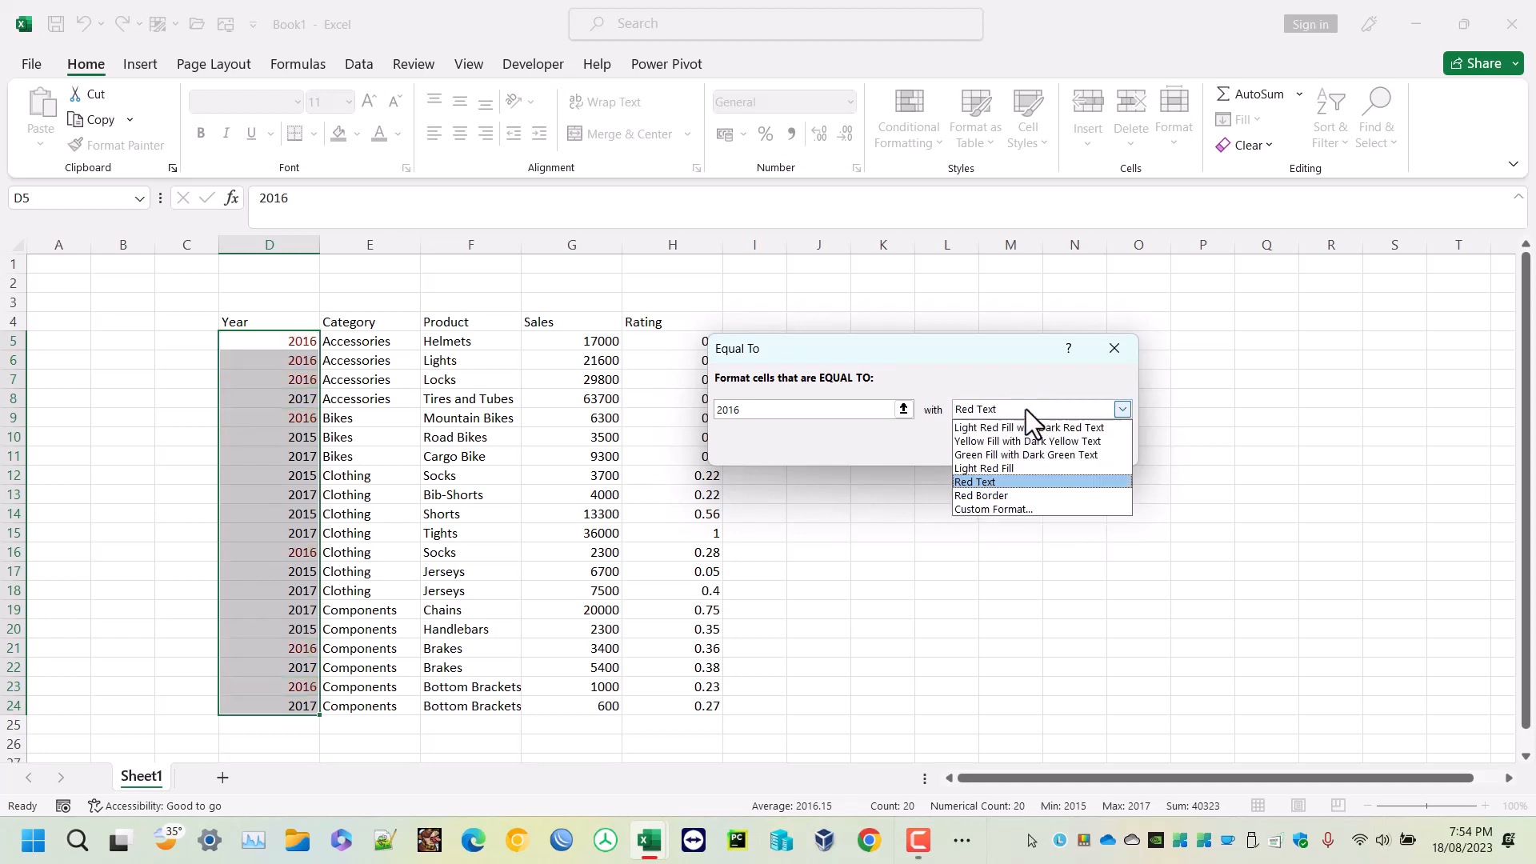
{"action": "left_click", "coordinate": [1059, 509]}
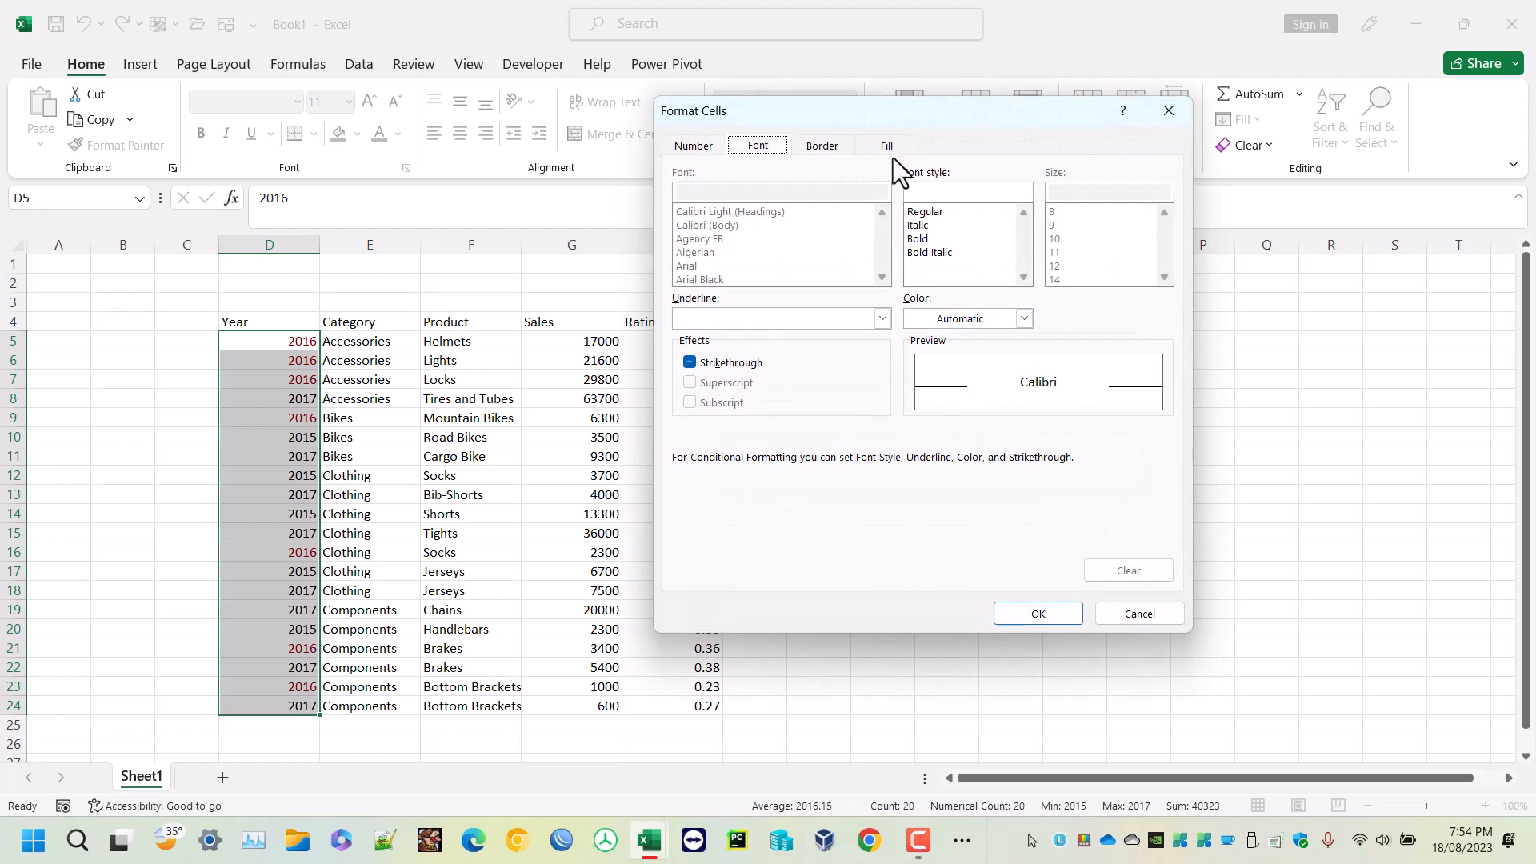
{"action": "left_click", "coordinate": [887, 147]}
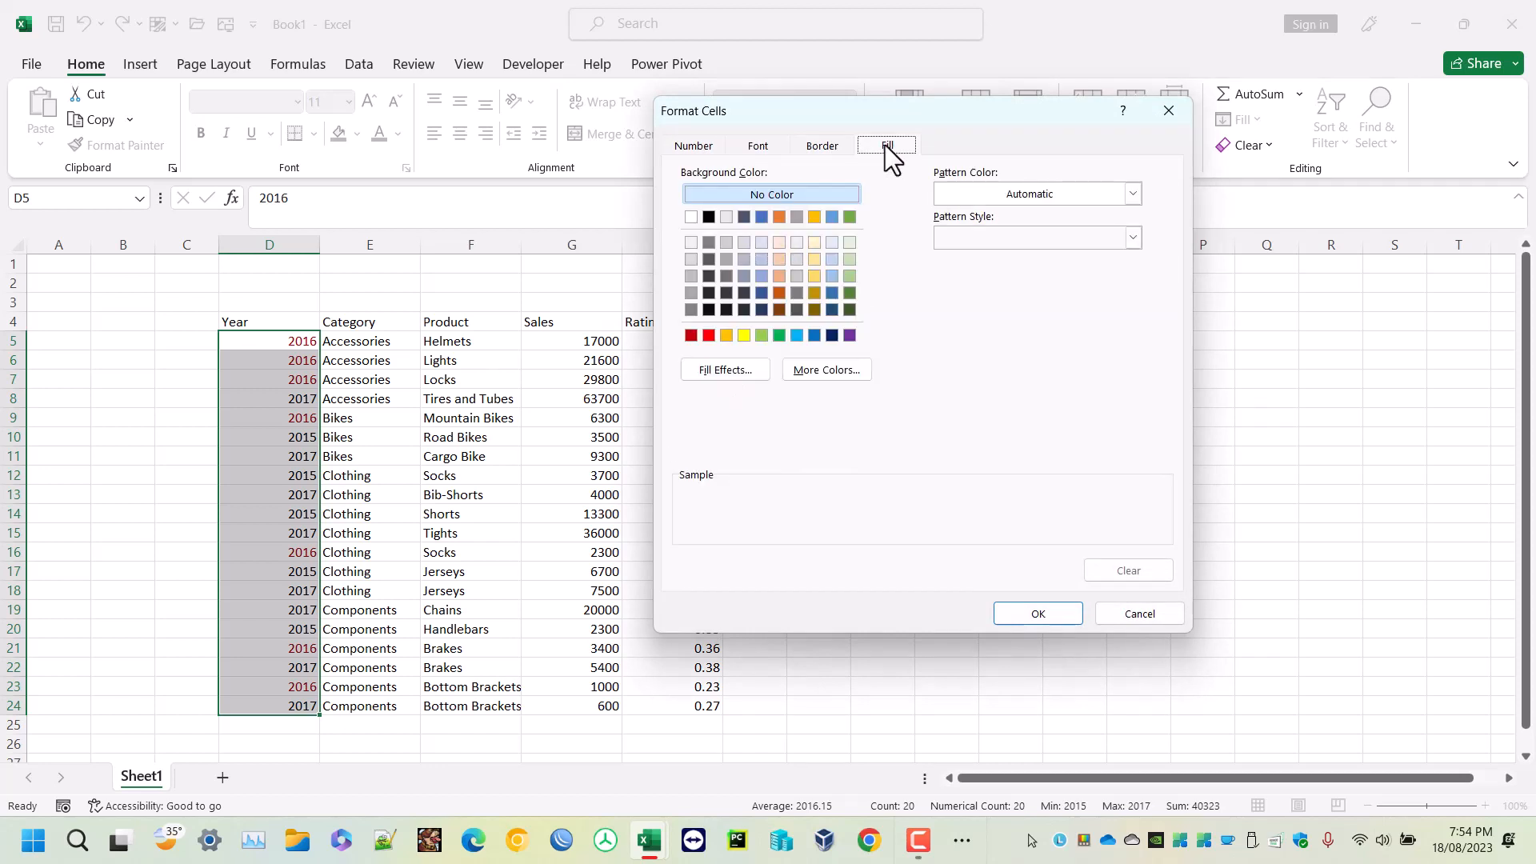
{"action": "left_click", "coordinate": [814, 259]}
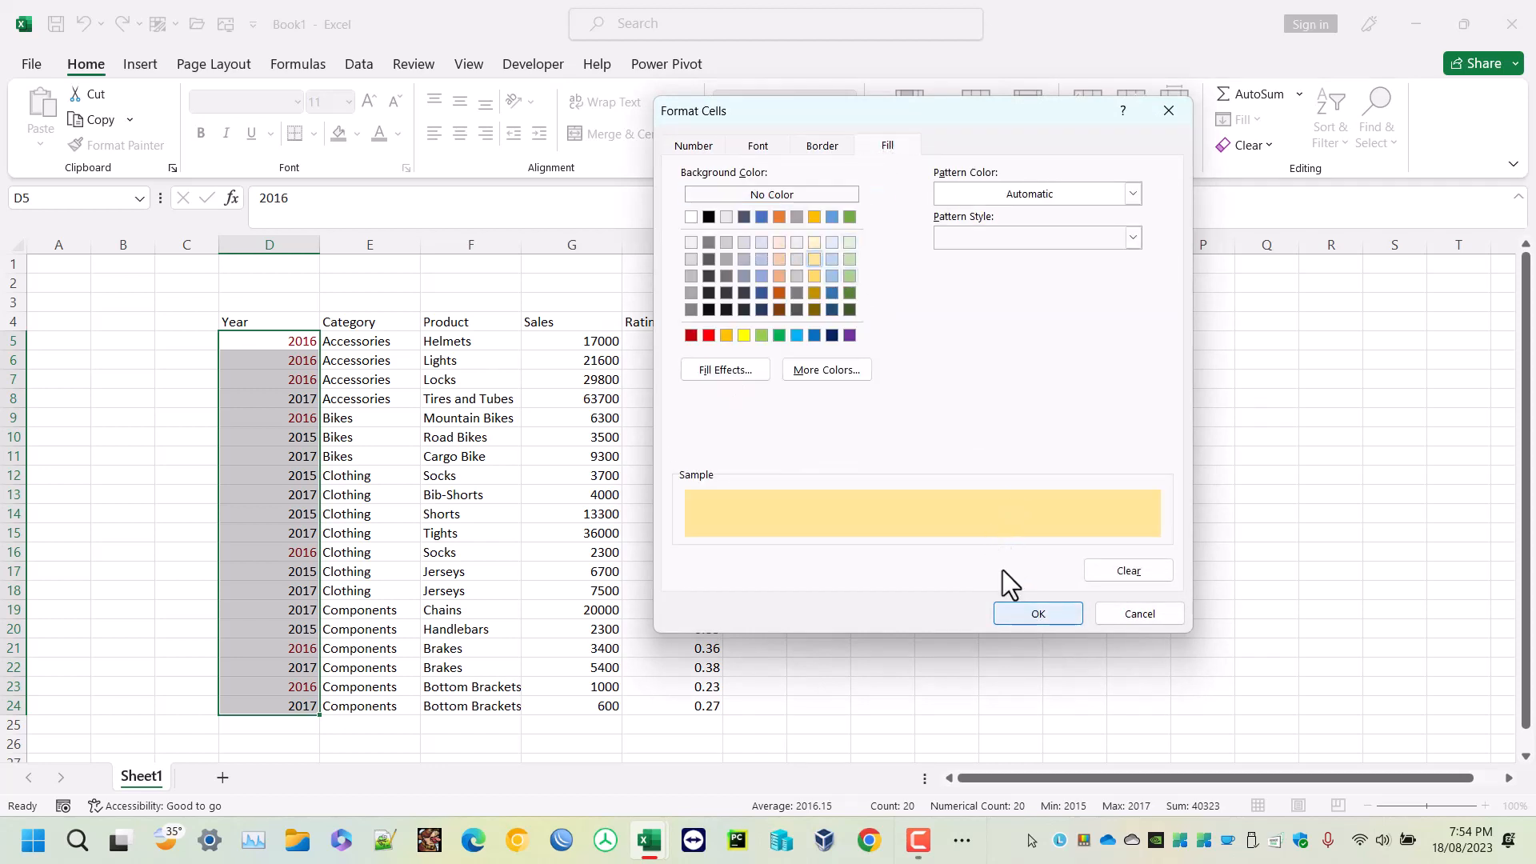
{"action": "left_click", "coordinate": [803, 144]}
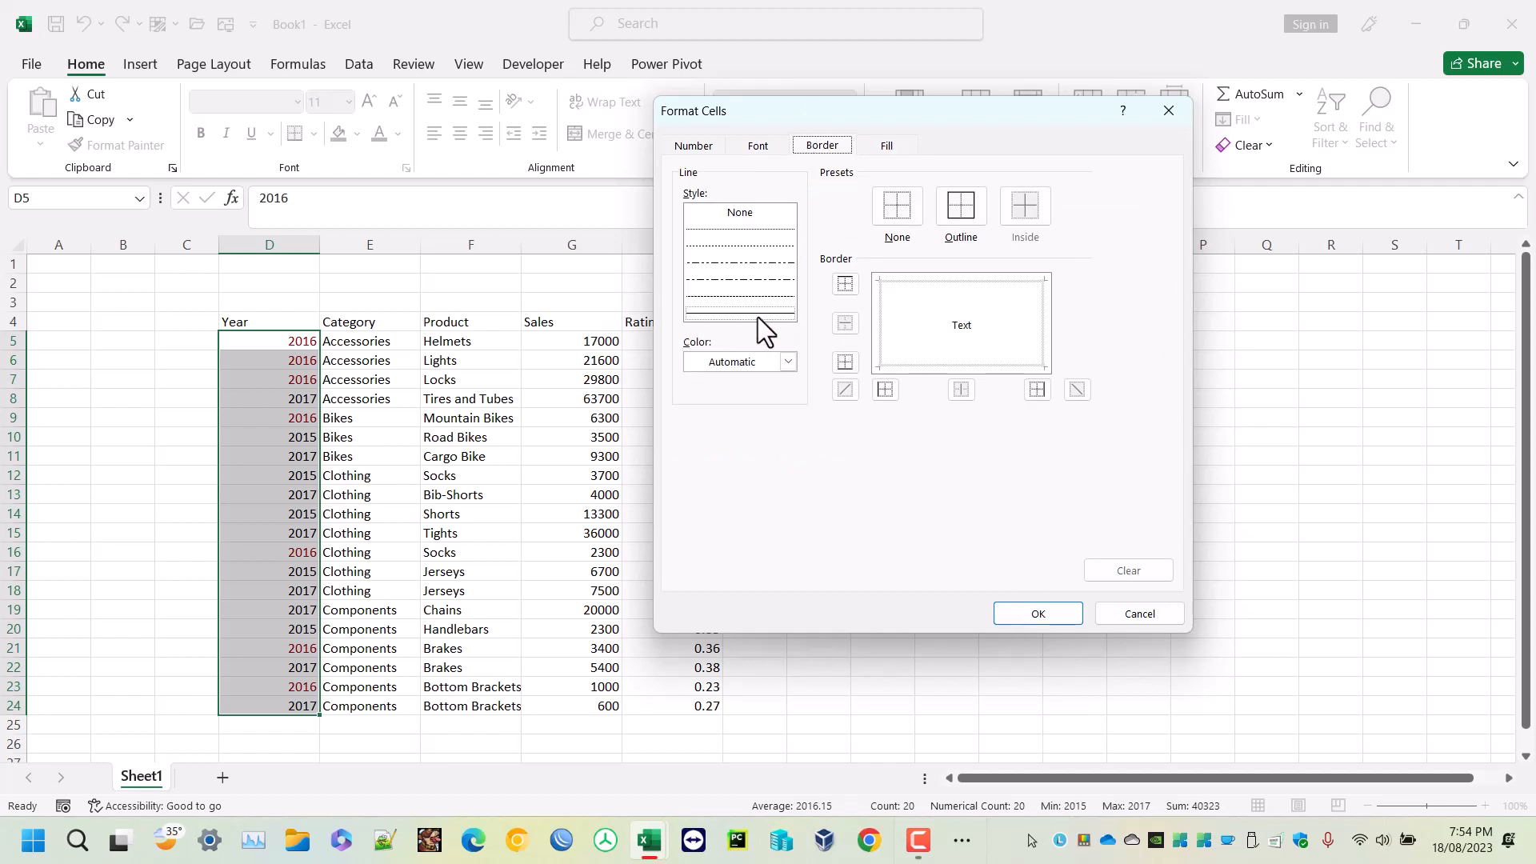
{"action": "left_click", "coordinate": [961, 209]}
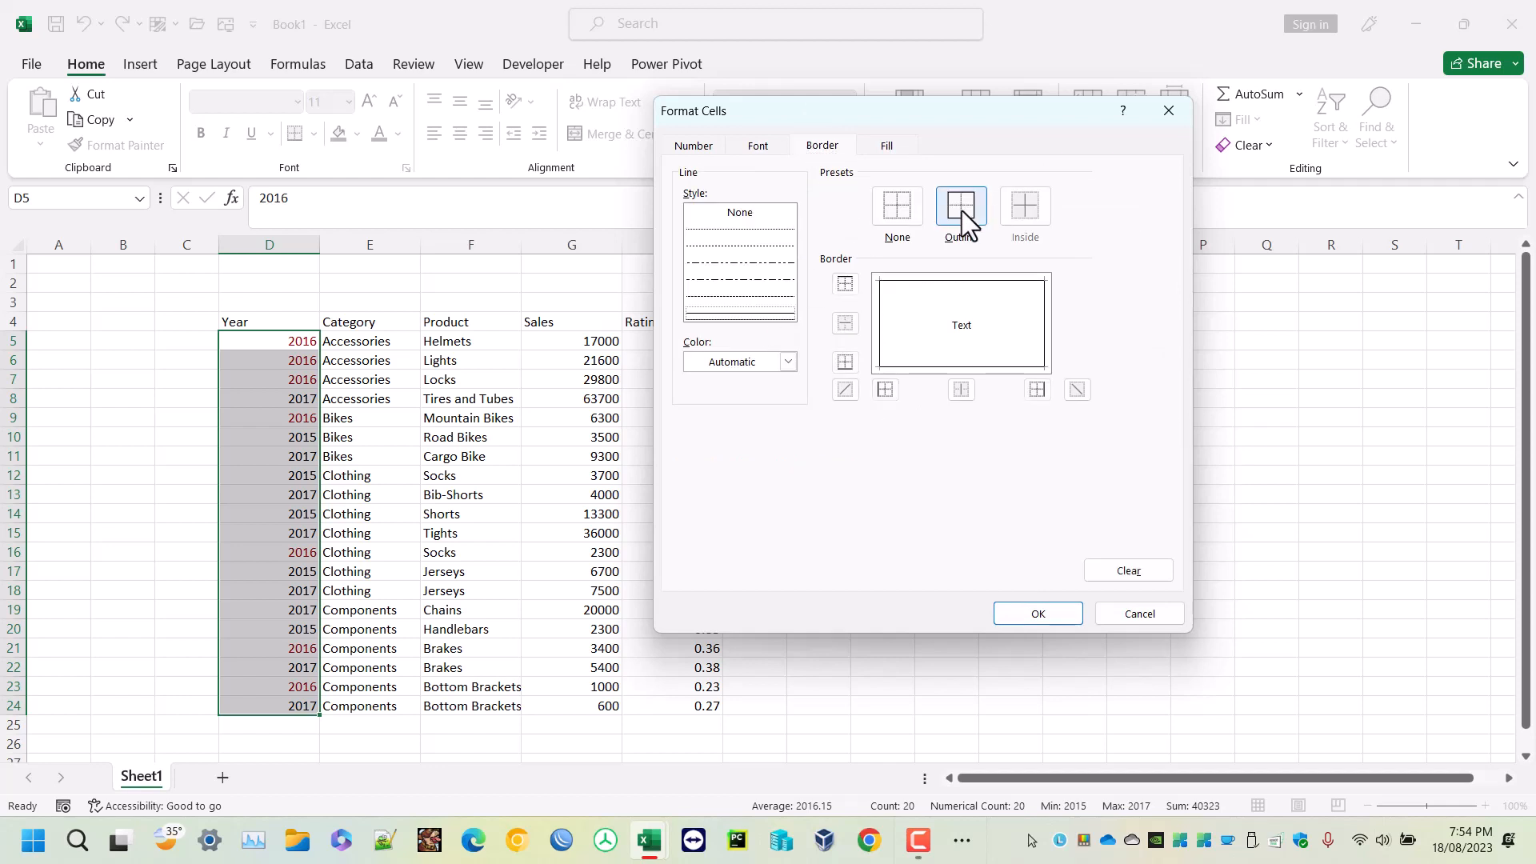
Set the custom format's font style to Bold and apply the rule to the Year cells
{"action": "left_click", "coordinate": [762, 144]}
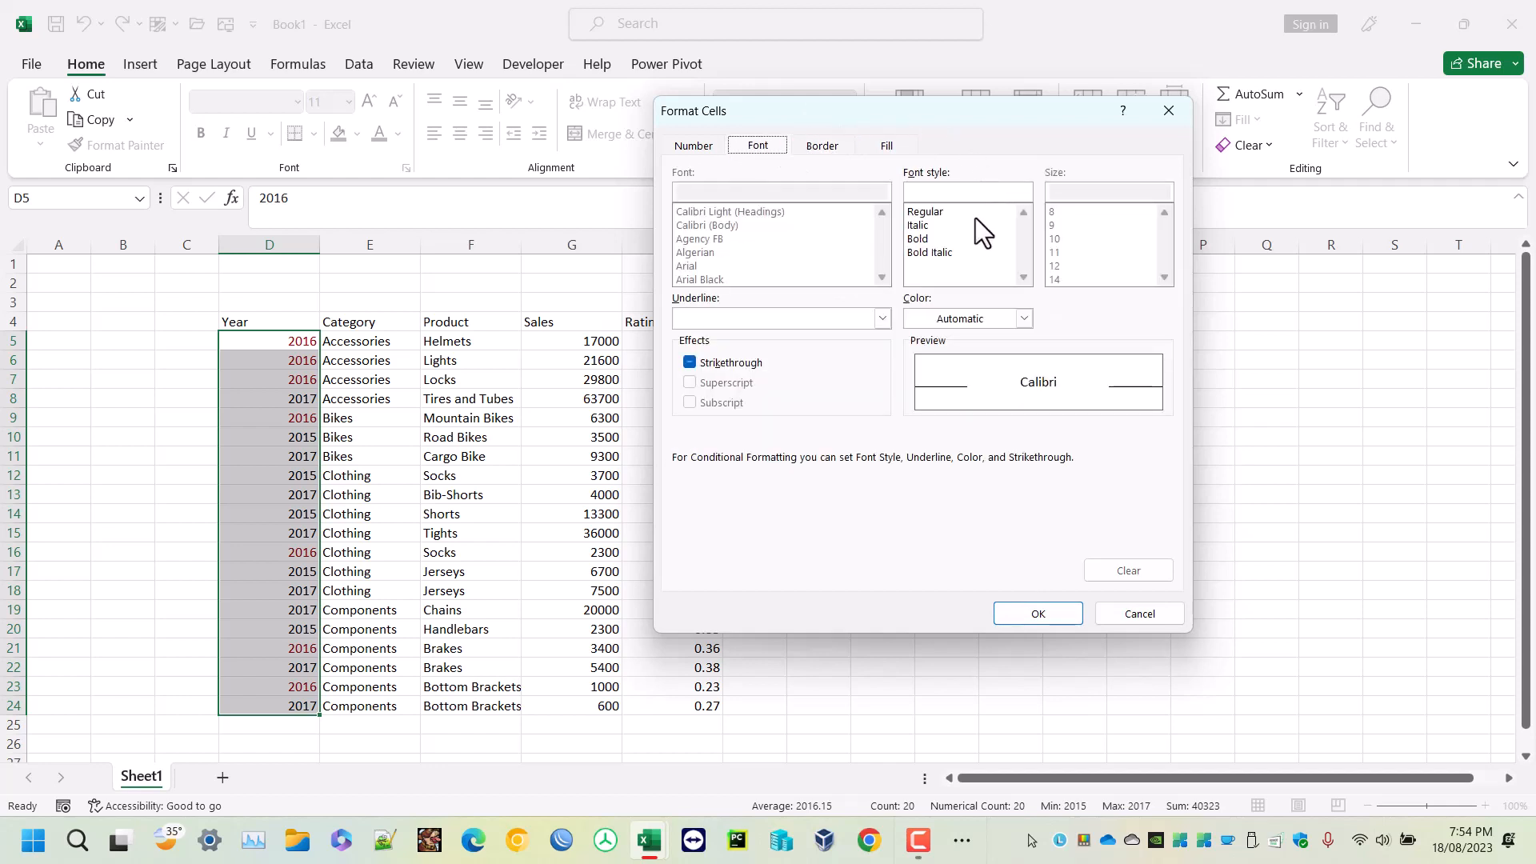
{"action": "left_click", "coordinate": [920, 238]}
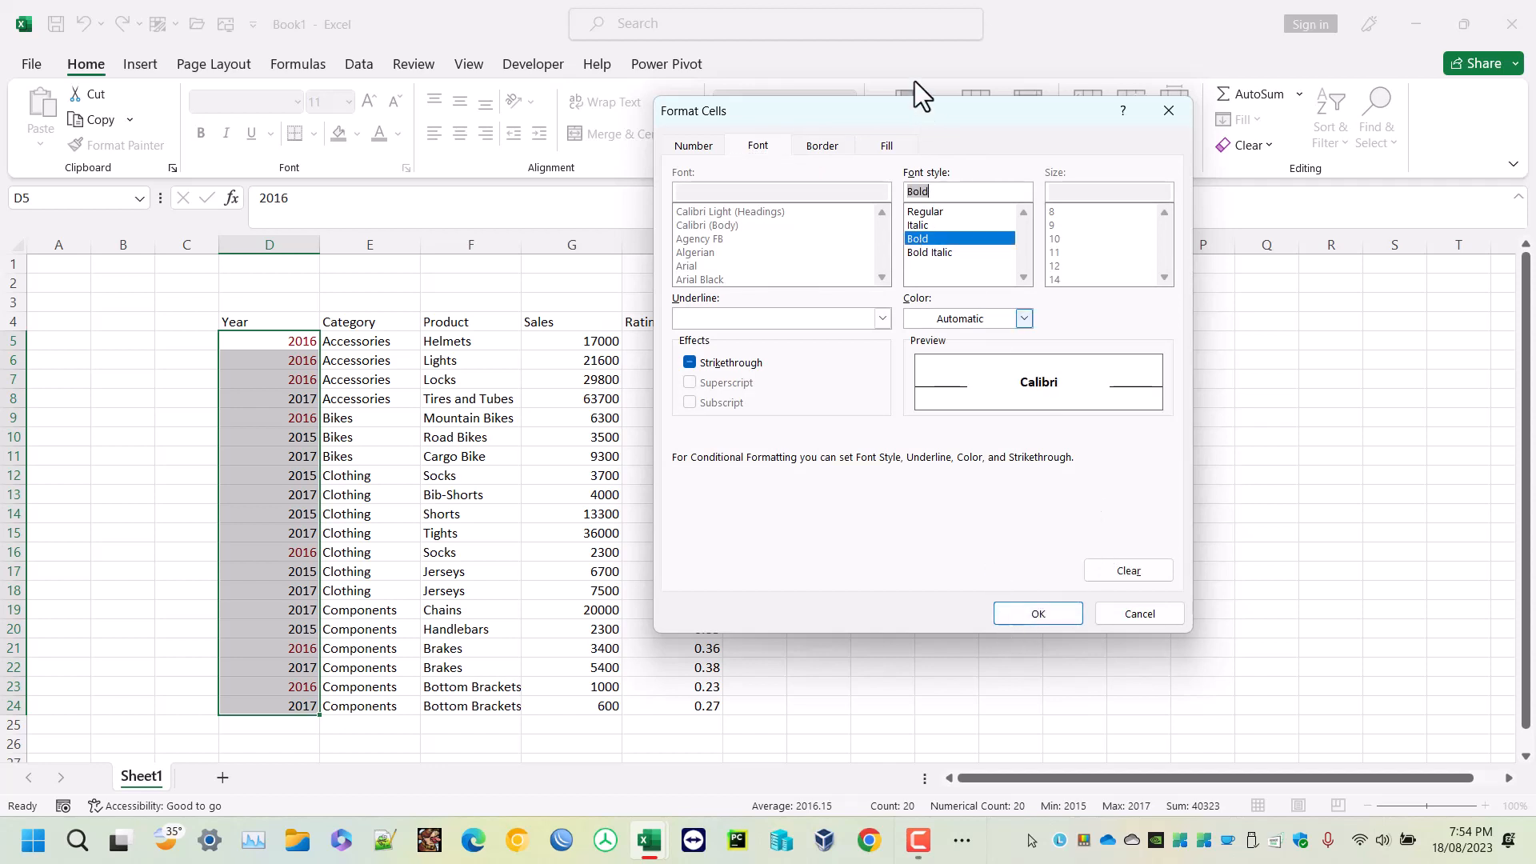
{"action": "left_click", "coordinate": [1014, 607]}
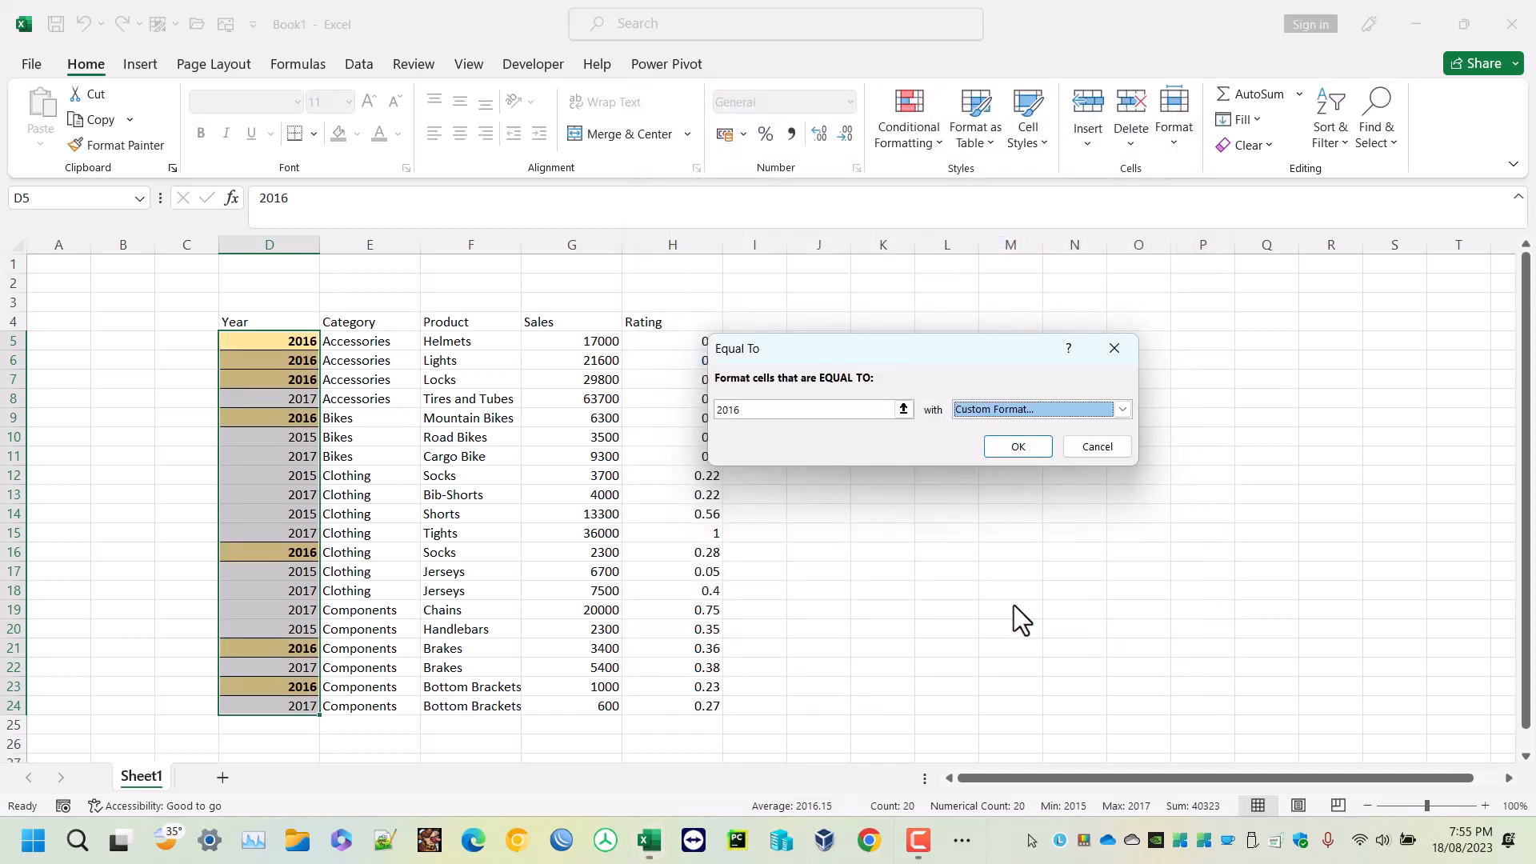
{"action": "left_click", "coordinate": [1001, 443]}
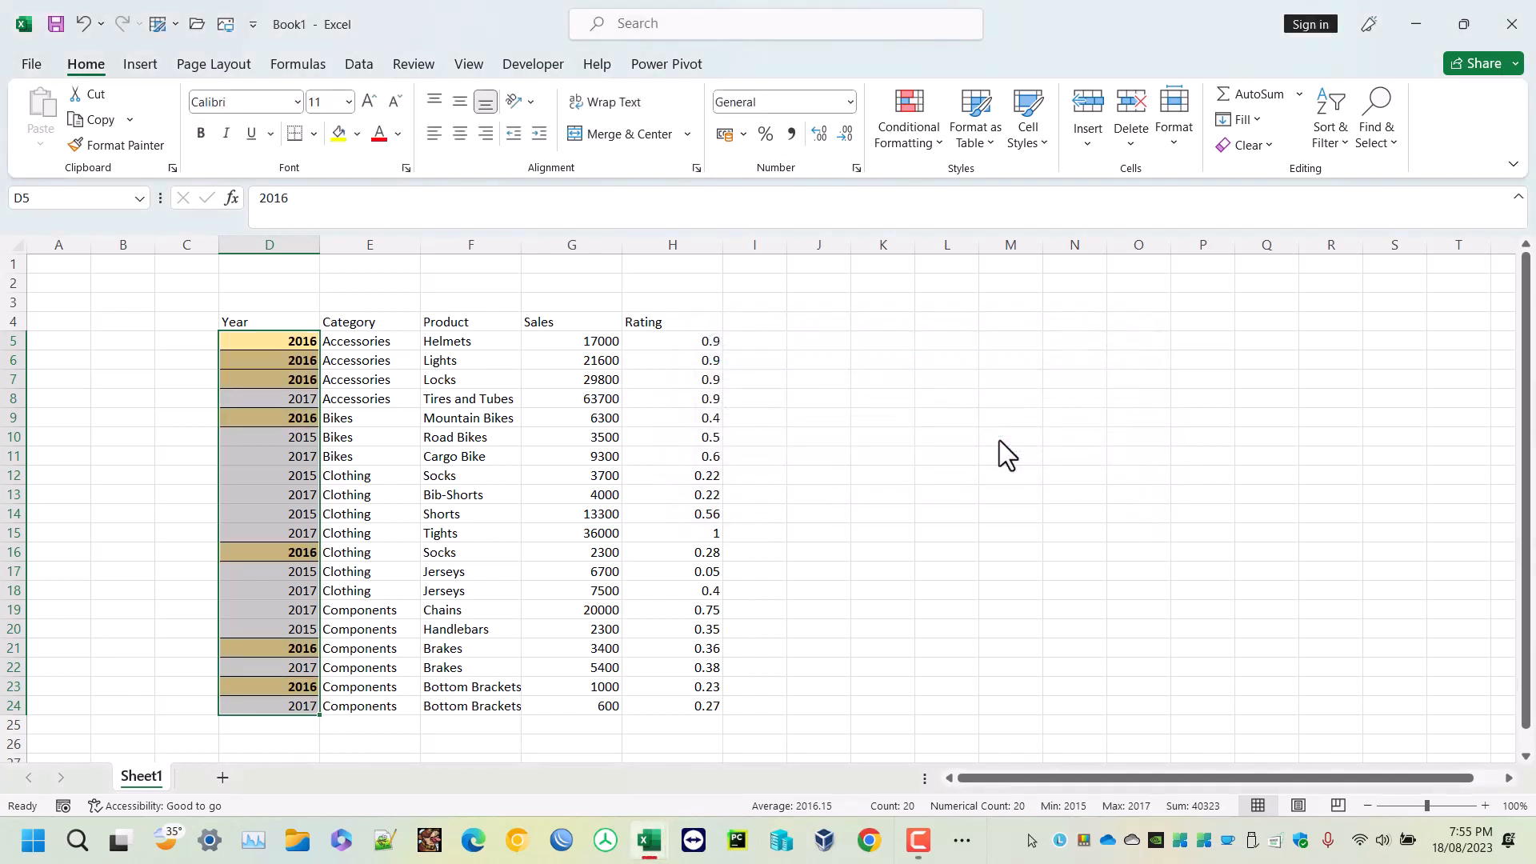
Change the year of the Bib-Shorts row in cell D13 to 2016 and reselect the Year cells D5:D24
{"action": "left_click", "coordinate": [295, 494]}
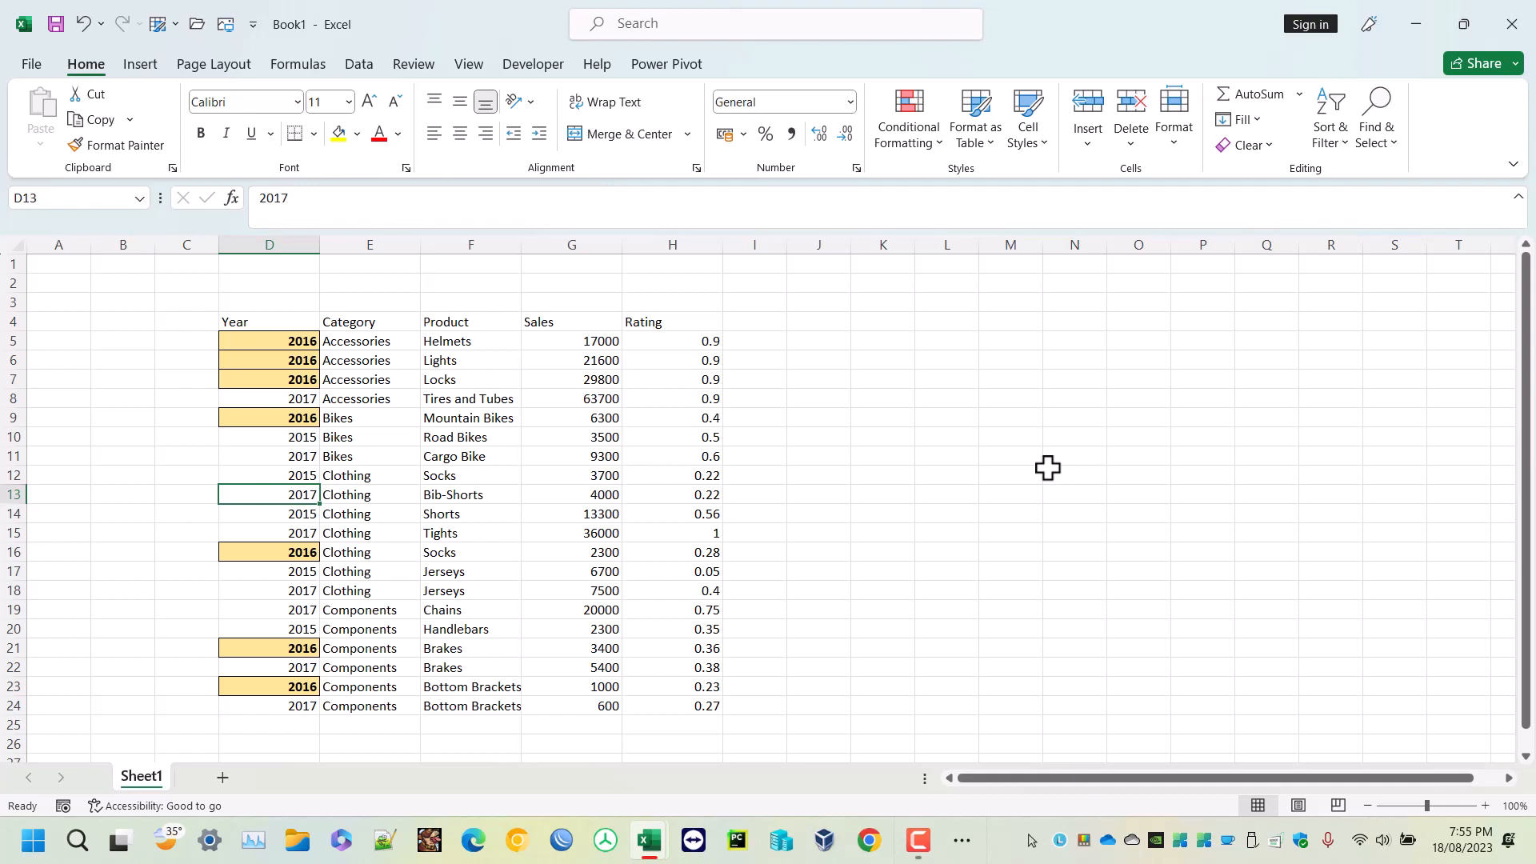
{"action": "type", "text": "2016"}
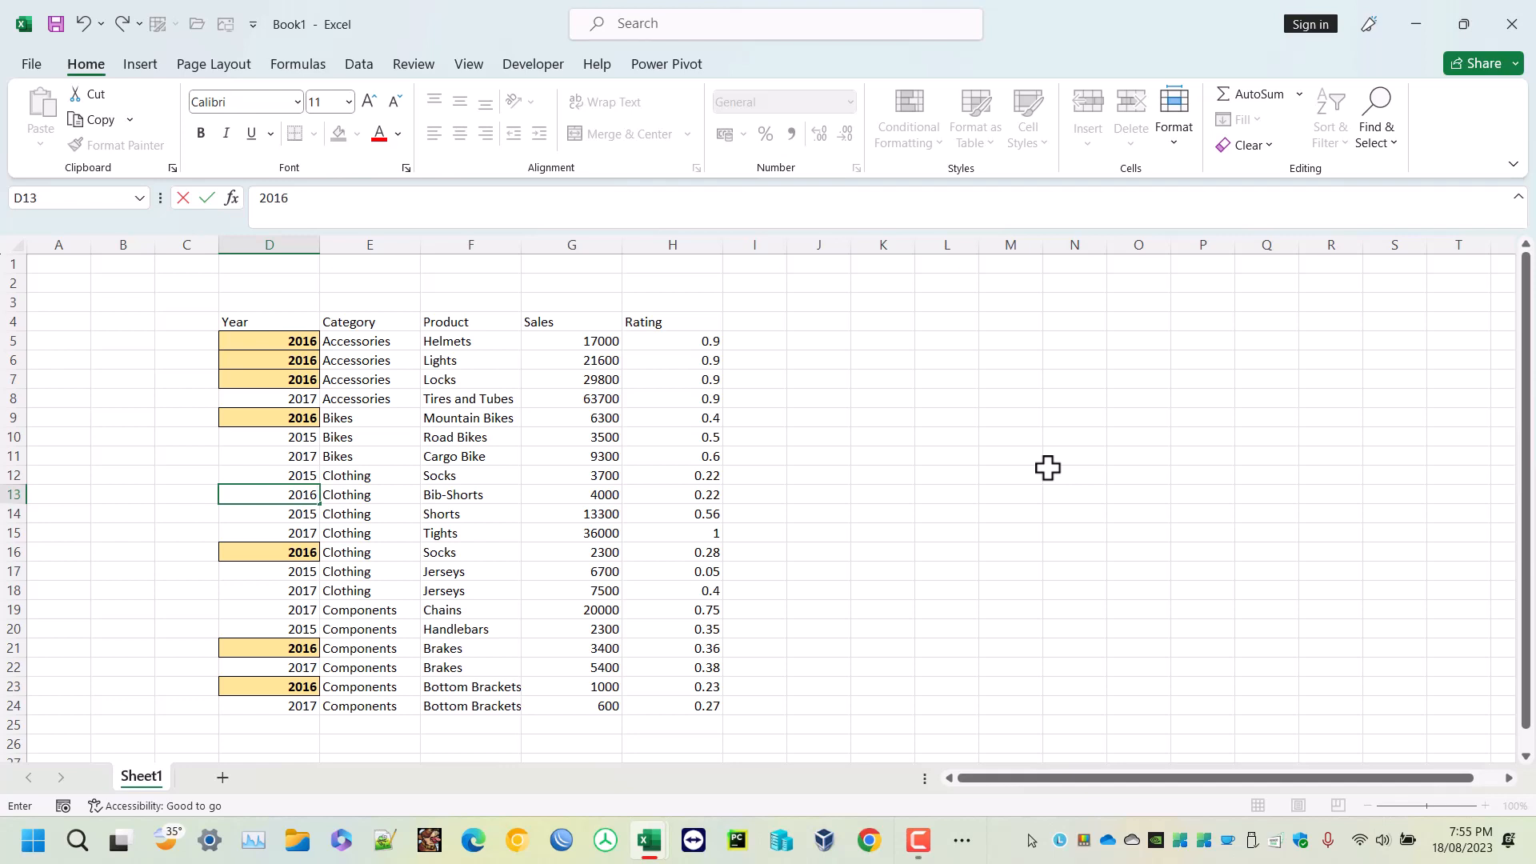
{"action": "key", "text": "Return"}
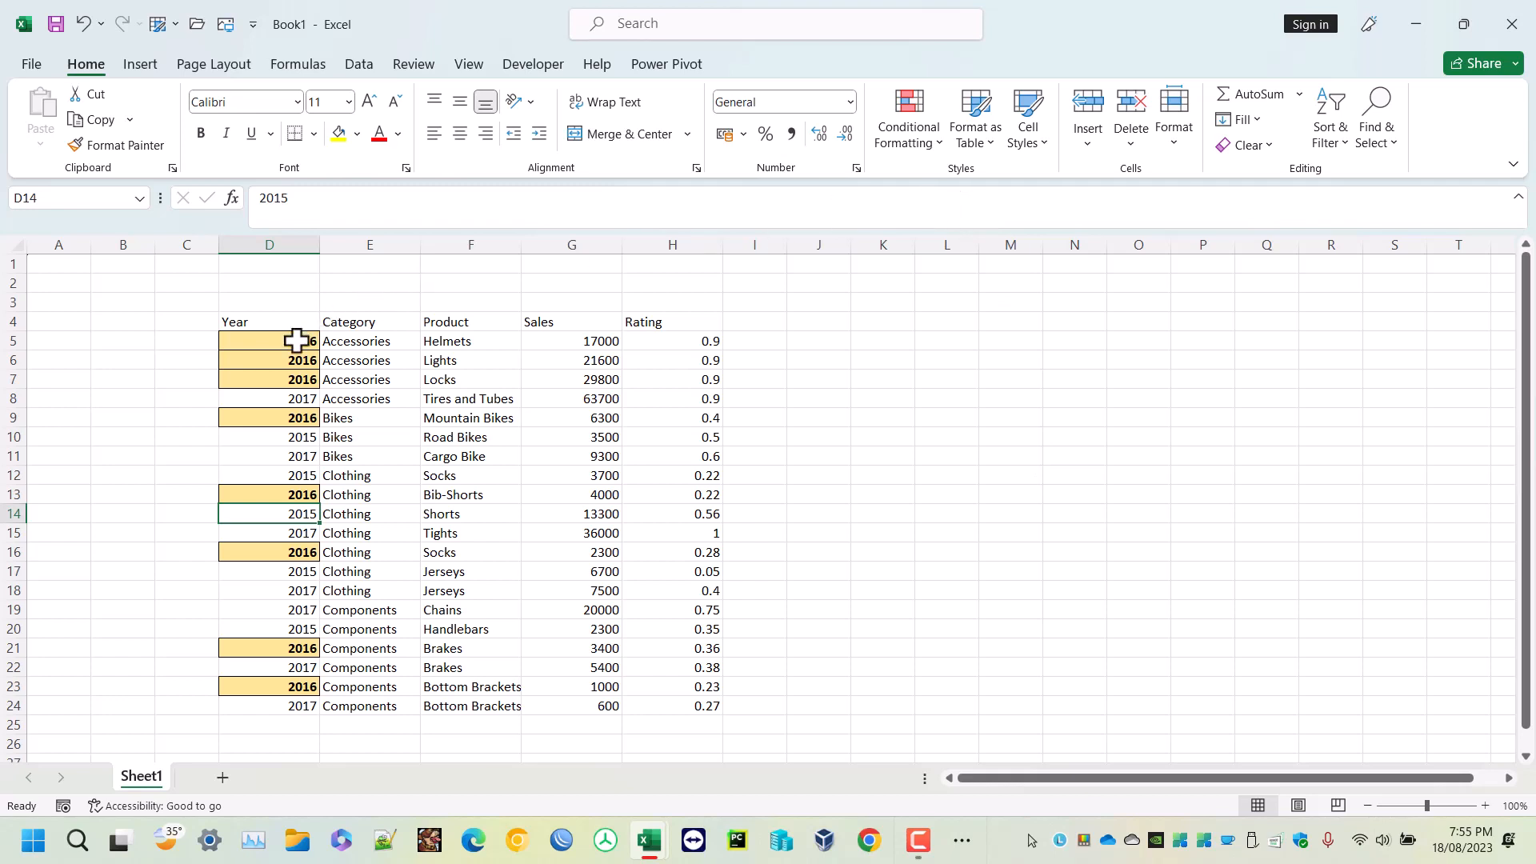
{"action": "left_click_drag", "start_coordinate": [302, 339], "coordinate": [307, 711]}
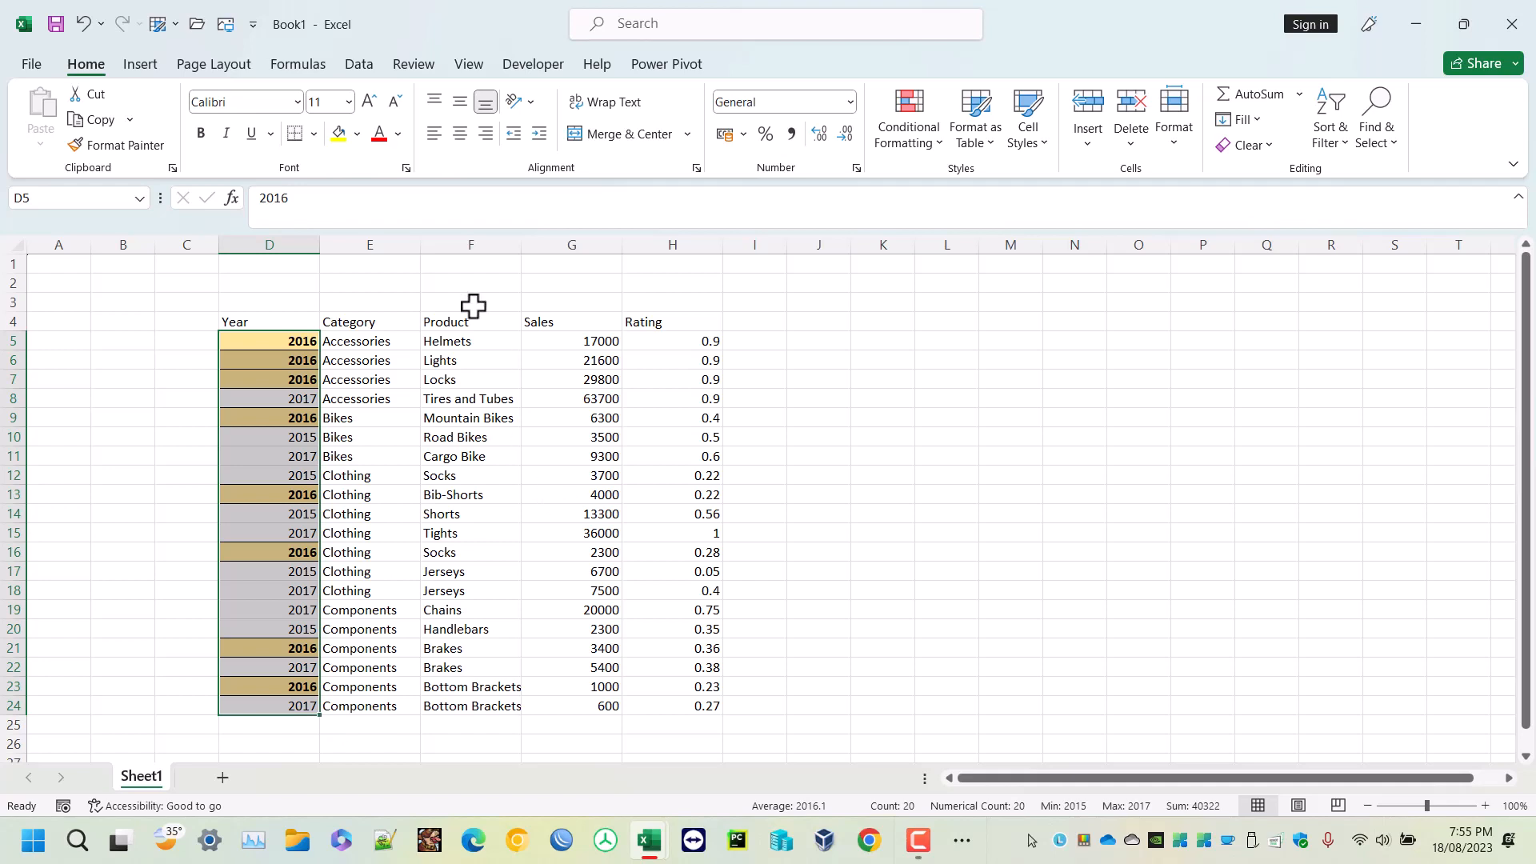
Highlight Product cells in F5:F24 that contain the text "jerseys" using Green Fill with Dark Green Text
{"action": "left_click_drag", "start_coordinate": [472, 340], "coordinate": [501, 696]}
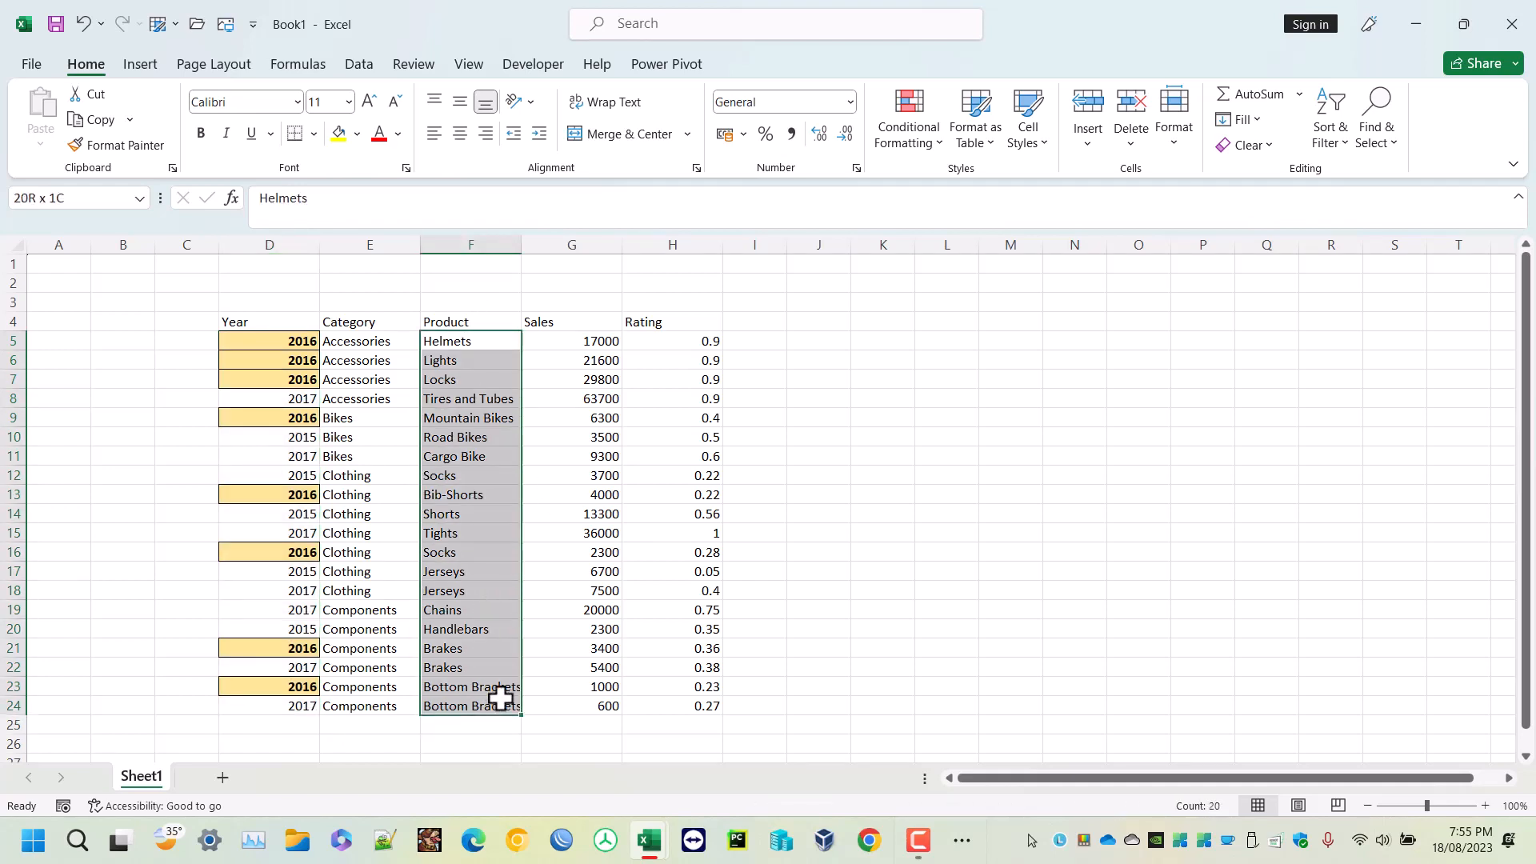
{"action": "left_click", "coordinate": [907, 120]}
{"action": "mouse_move", "coordinate": [986, 186]}
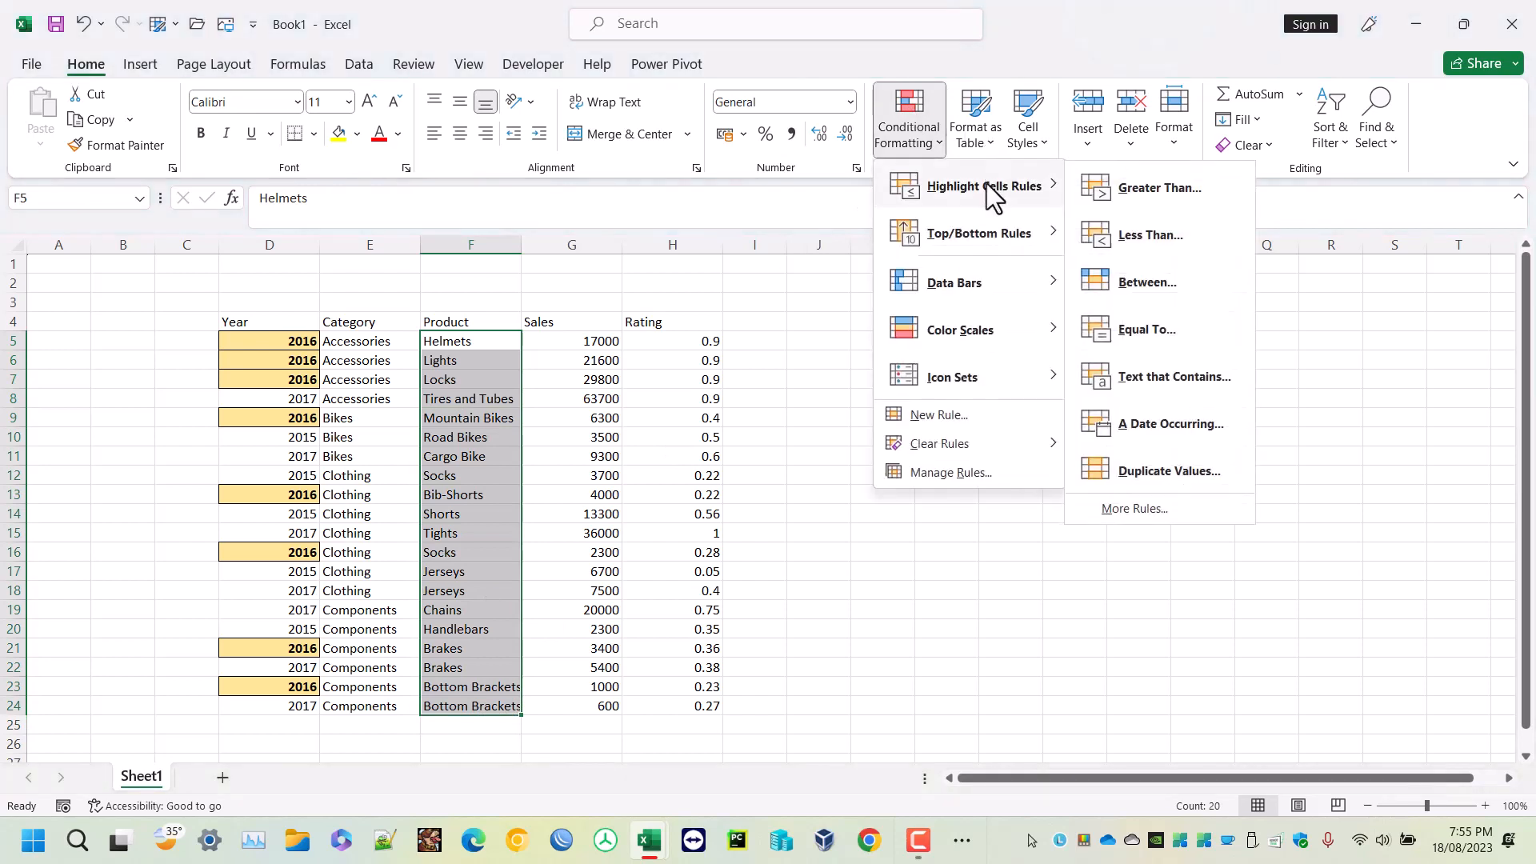
{"action": "left_click", "coordinate": [1168, 377]}
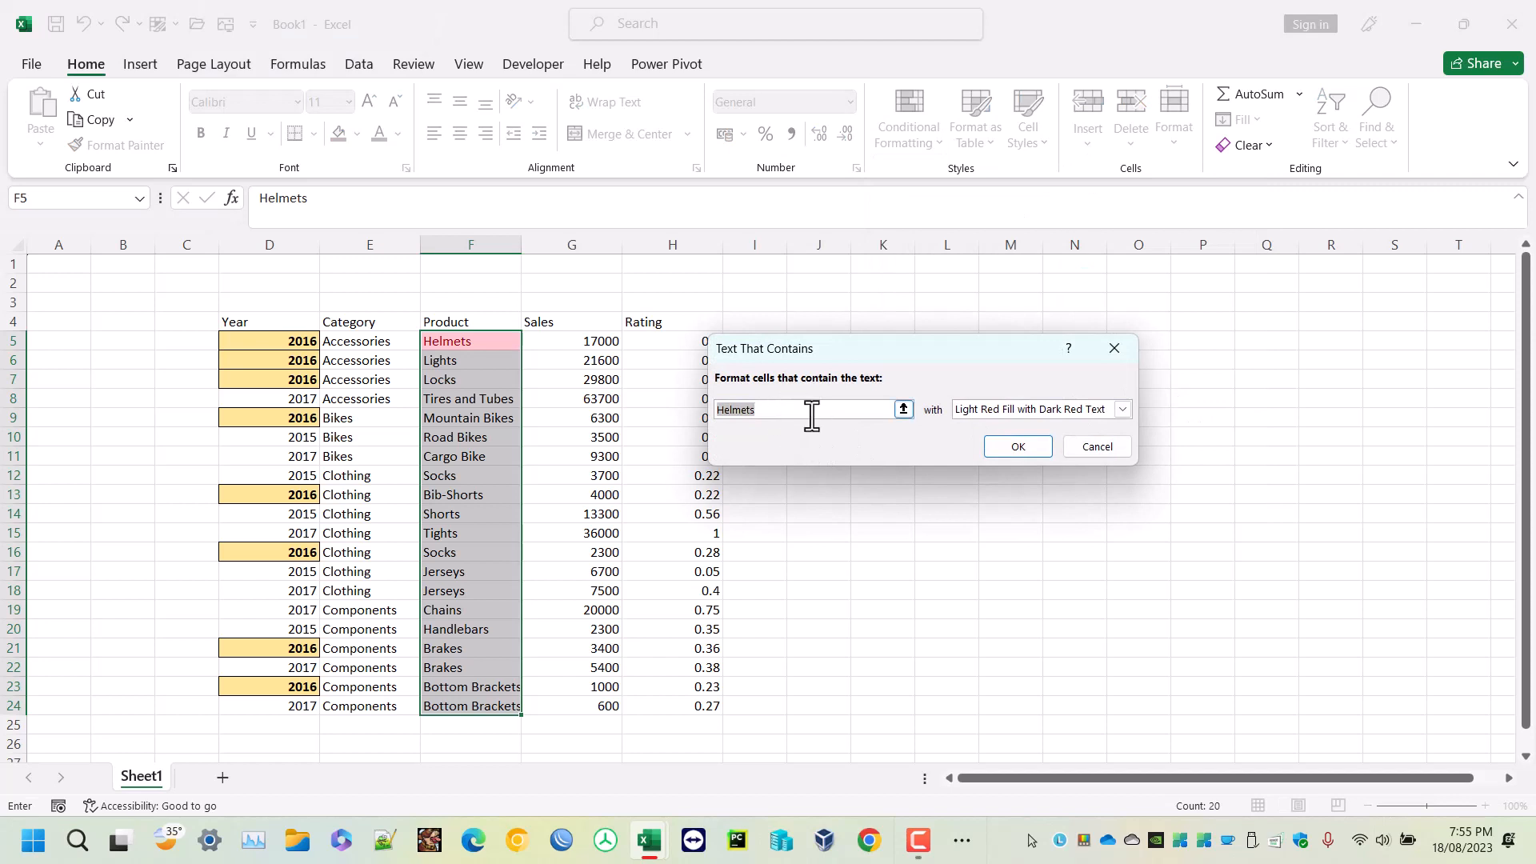
{"action": "type", "text": "jerseys"}
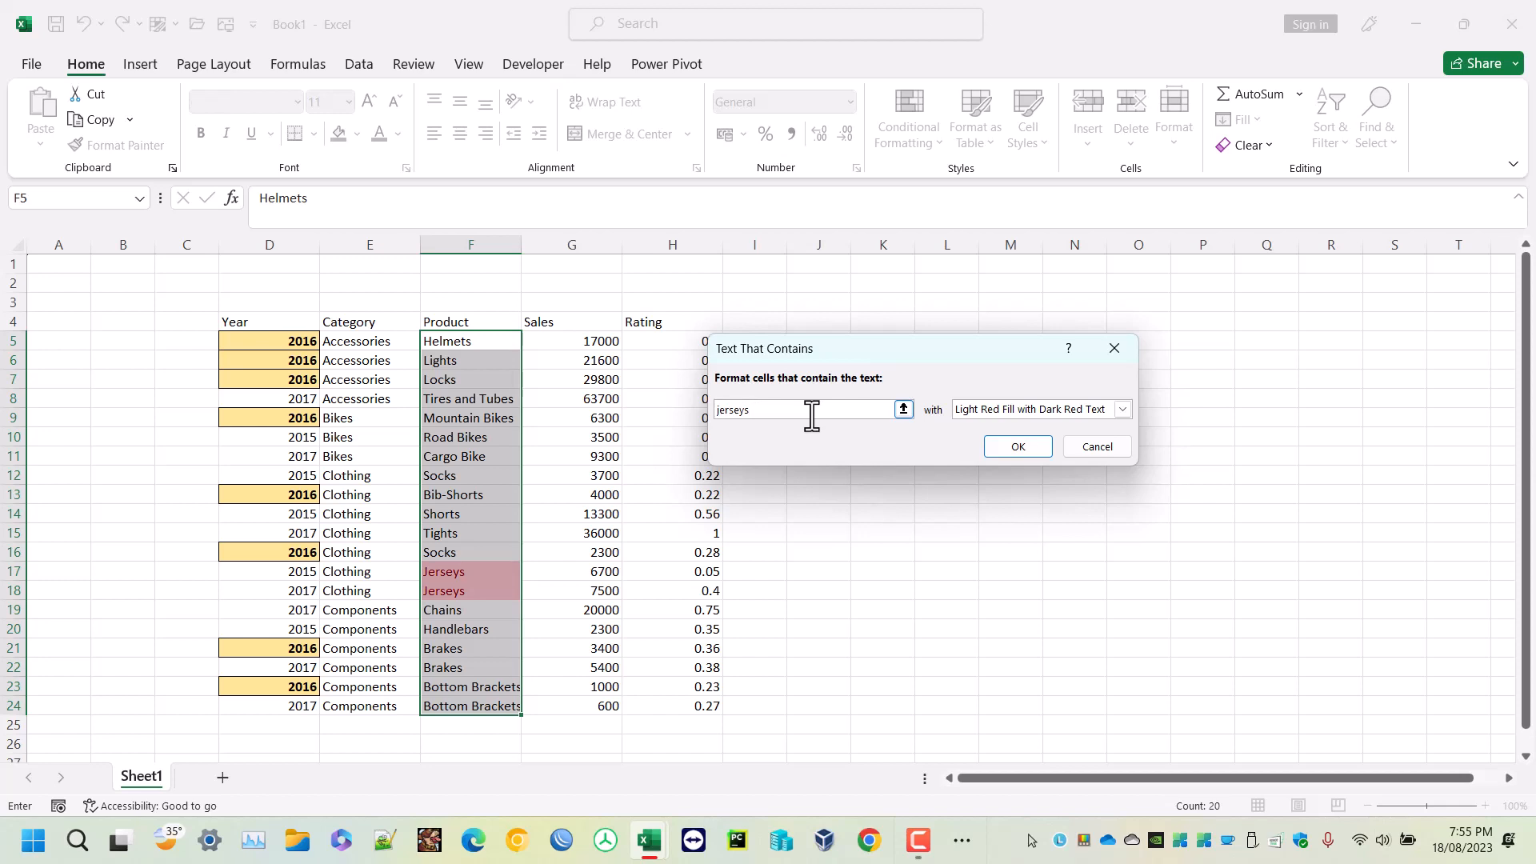
{"action": "left_click", "coordinate": [1020, 406]}
{"action": "left_click", "coordinate": [1008, 454]}
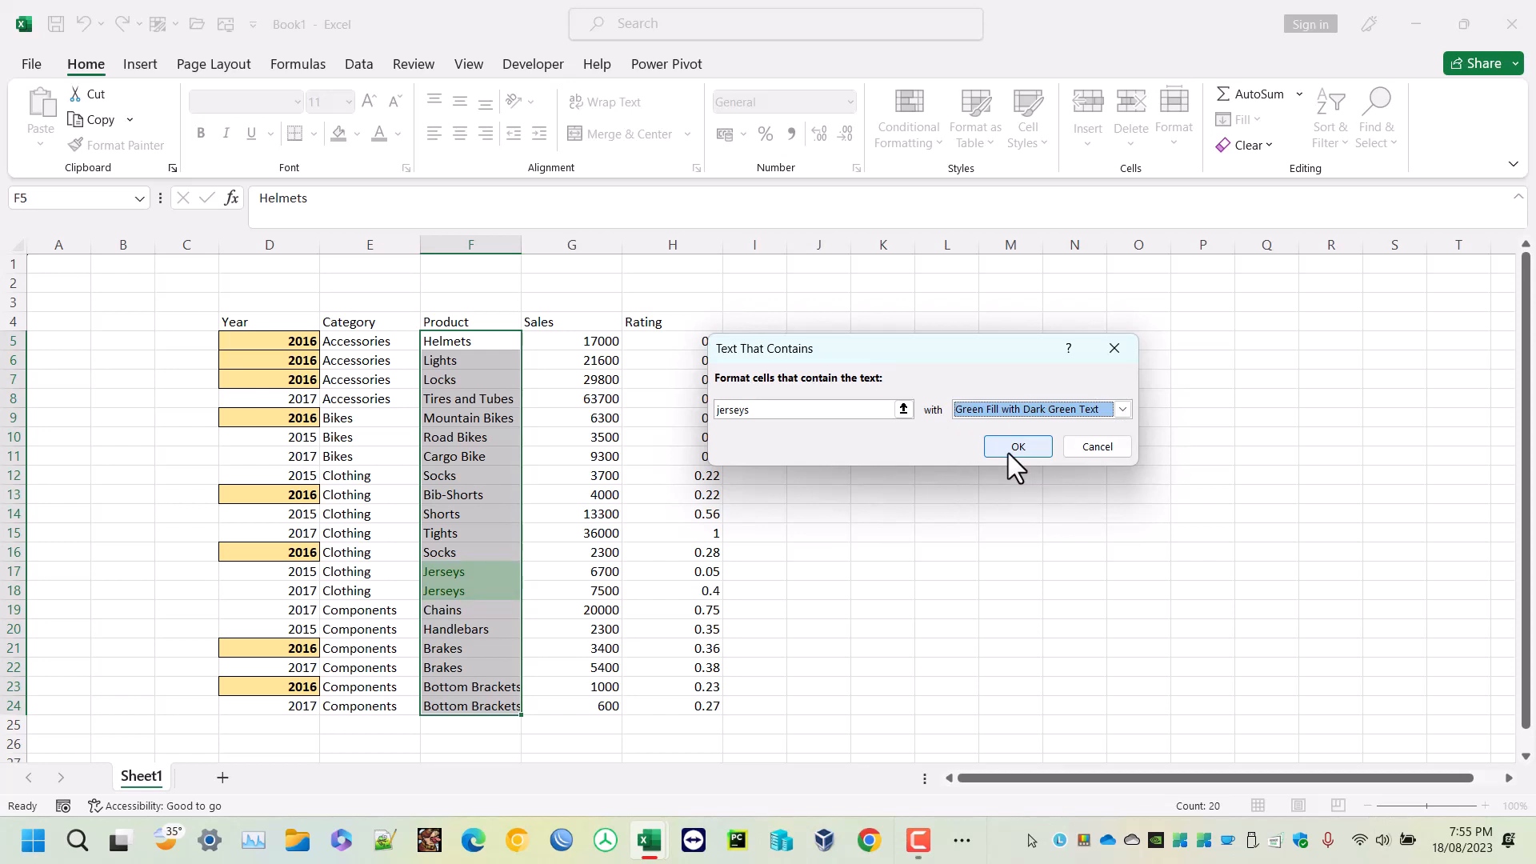
{"action": "left_click", "coordinate": [1010, 450]}
{"action": "left_click", "coordinate": [1016, 445]}
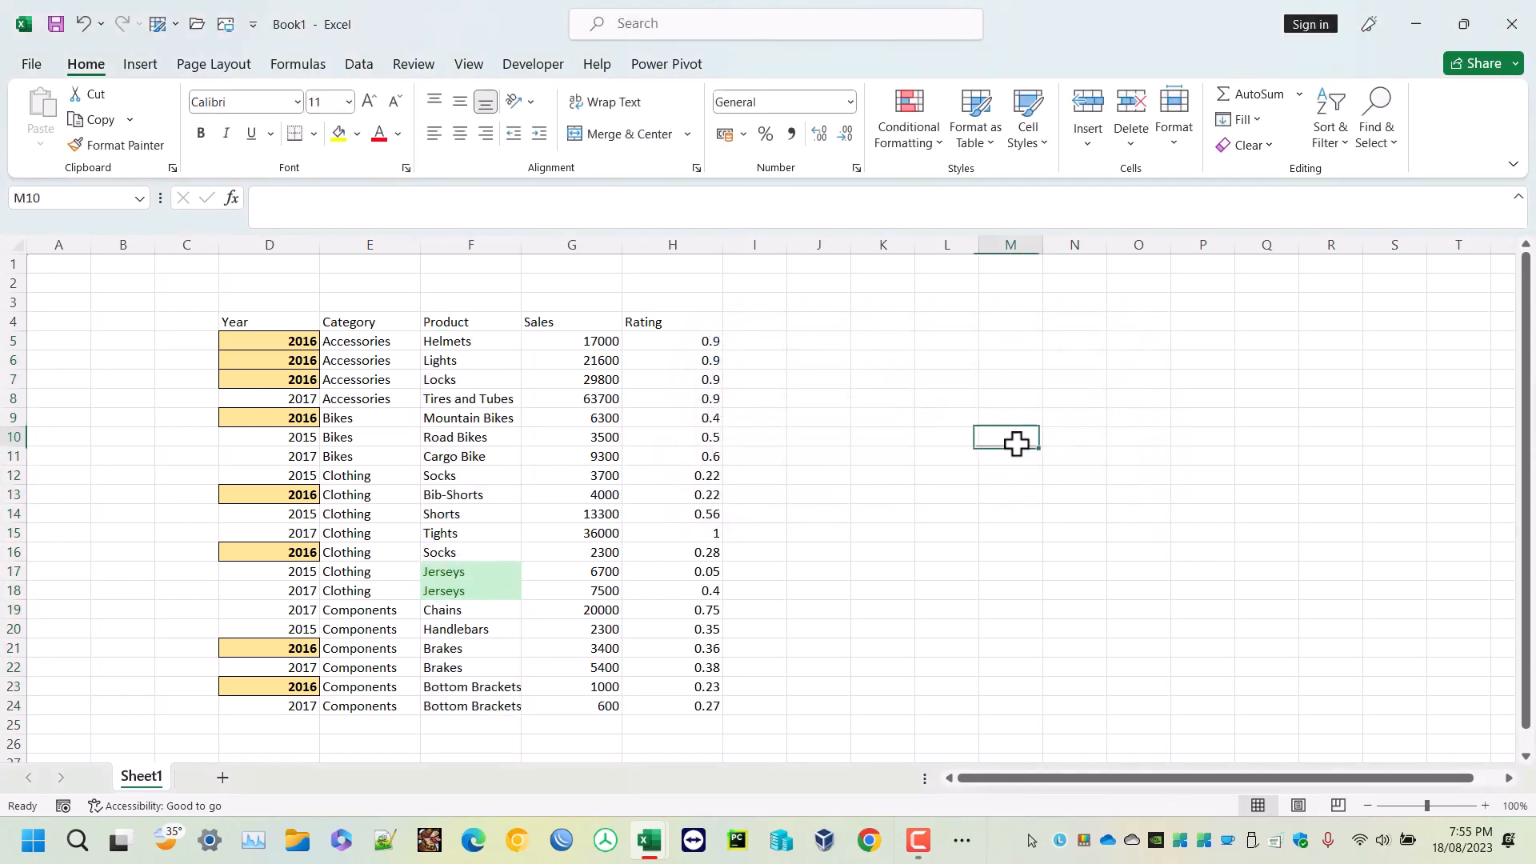
Try a Greater Than 30000 highlight rule on the Sales cells G5:G24 with Light Red Fill with Dark Red Text
{"action": "left_click_drag", "start_coordinate": [592, 340], "coordinate": [601, 707]}
{"action": "left_click", "coordinate": [920, 132]}
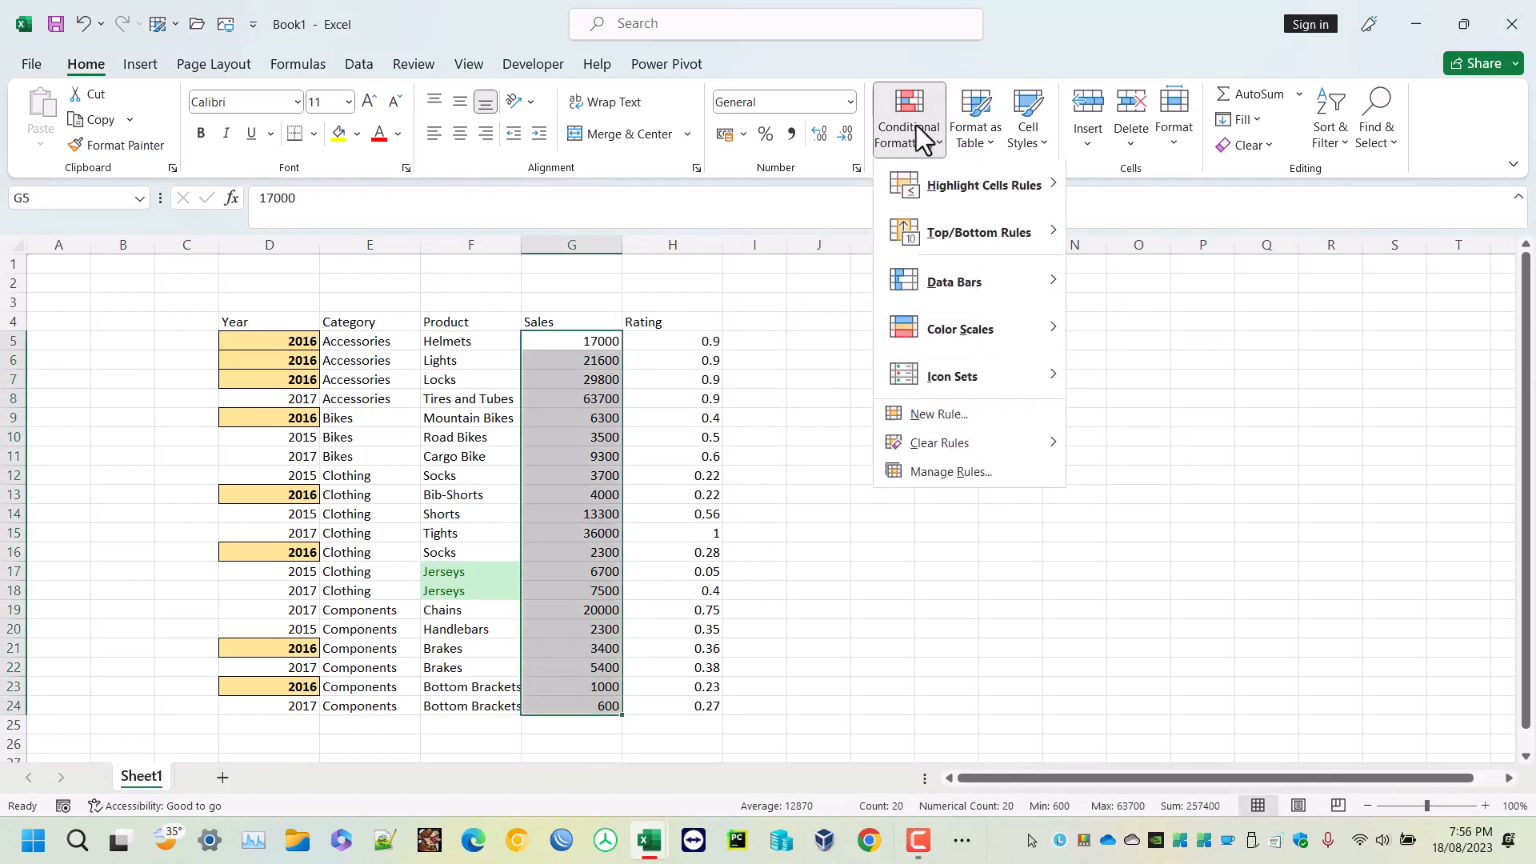
{"action": "mouse_move", "coordinate": [952, 186]}
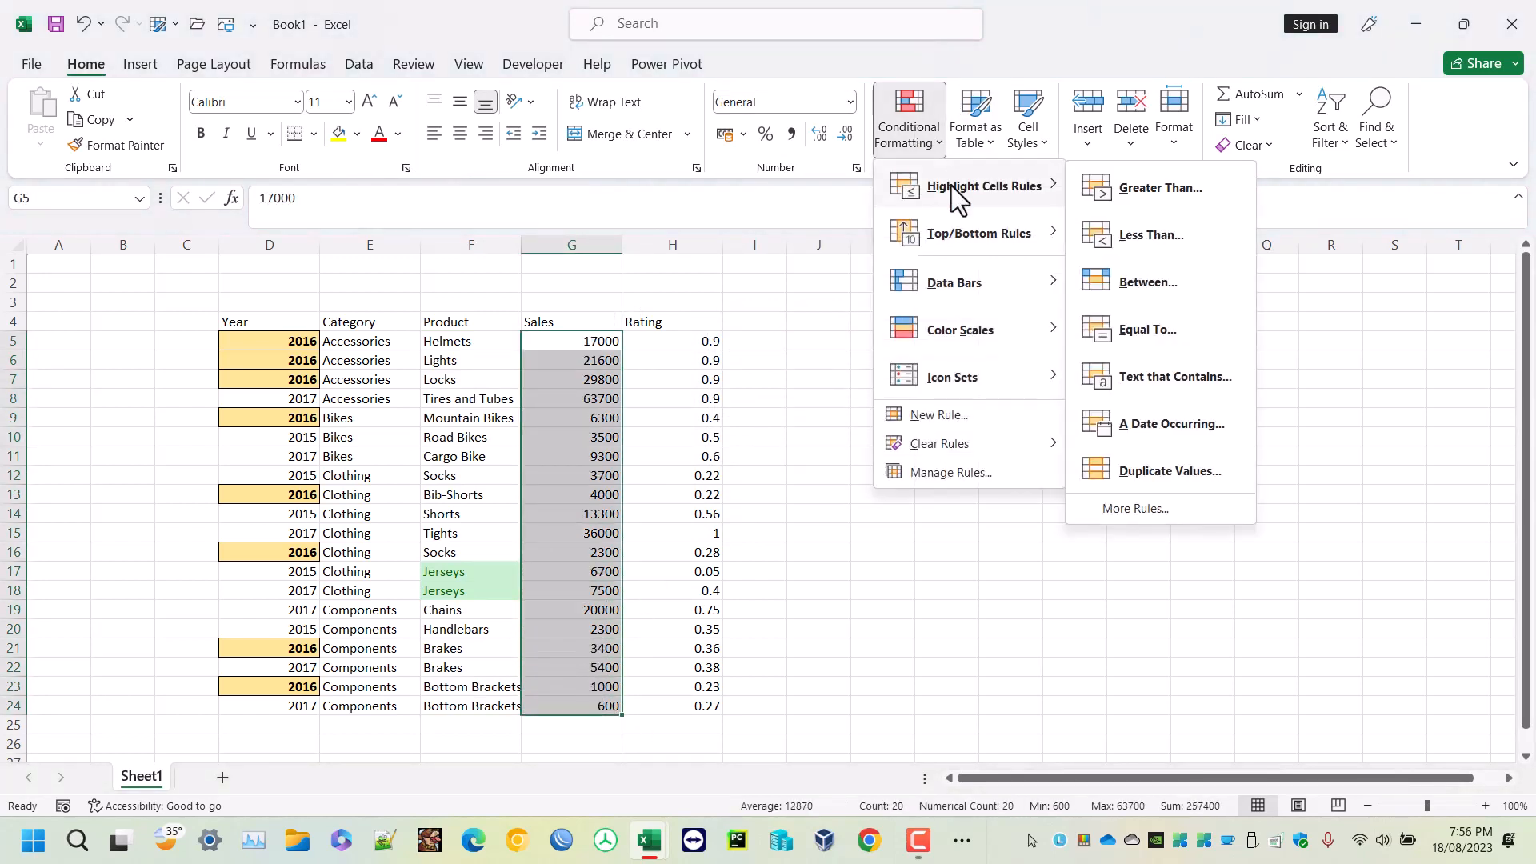
{"action": "left_click", "coordinate": [1182, 194]}
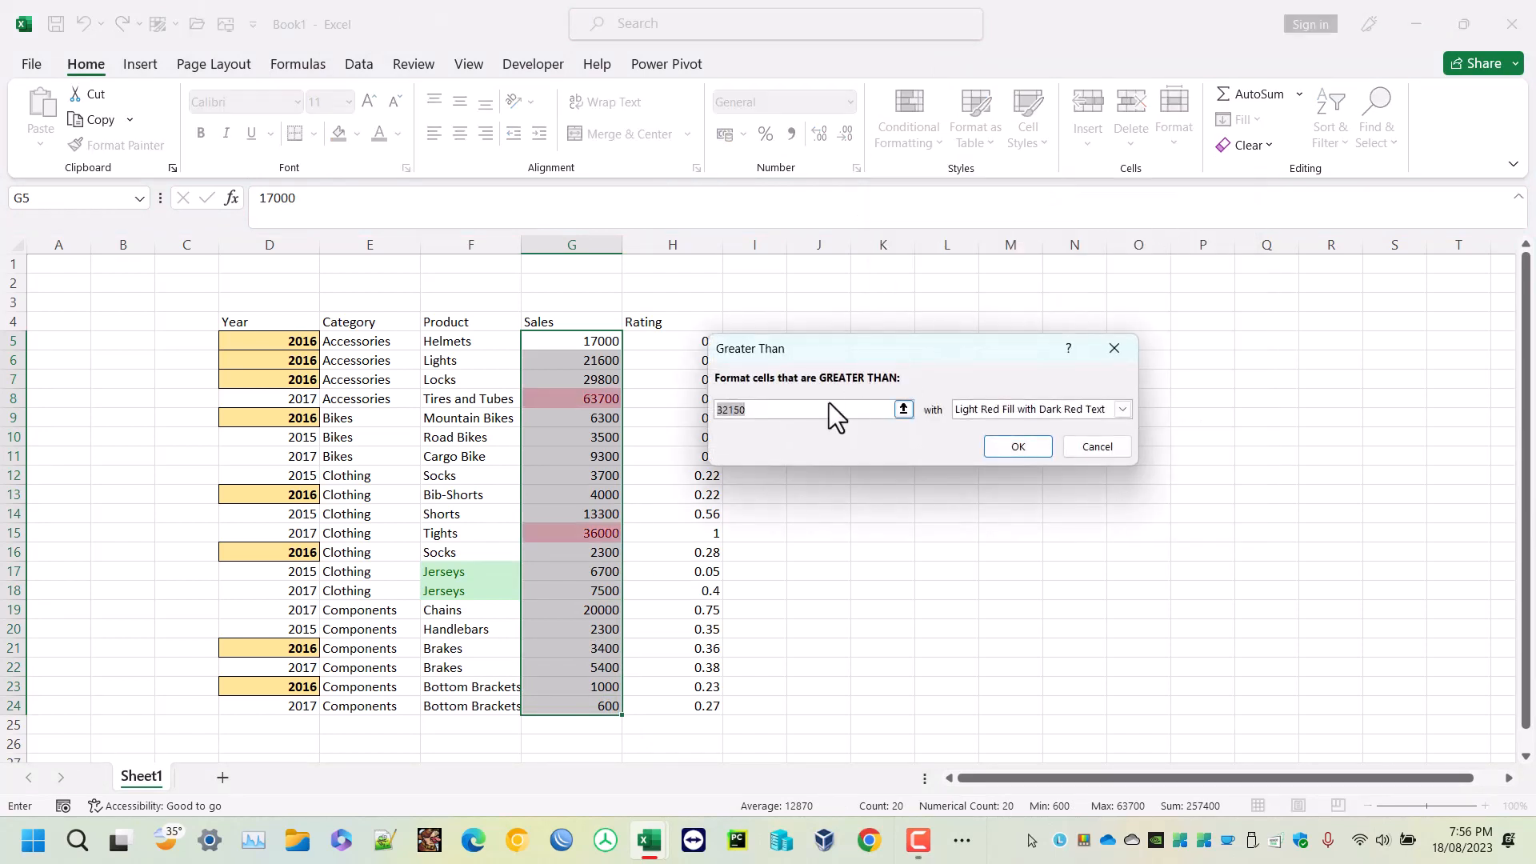
{"action": "type", "text": "30000"}
{"action": "left_click", "coordinate": [1088, 412]}
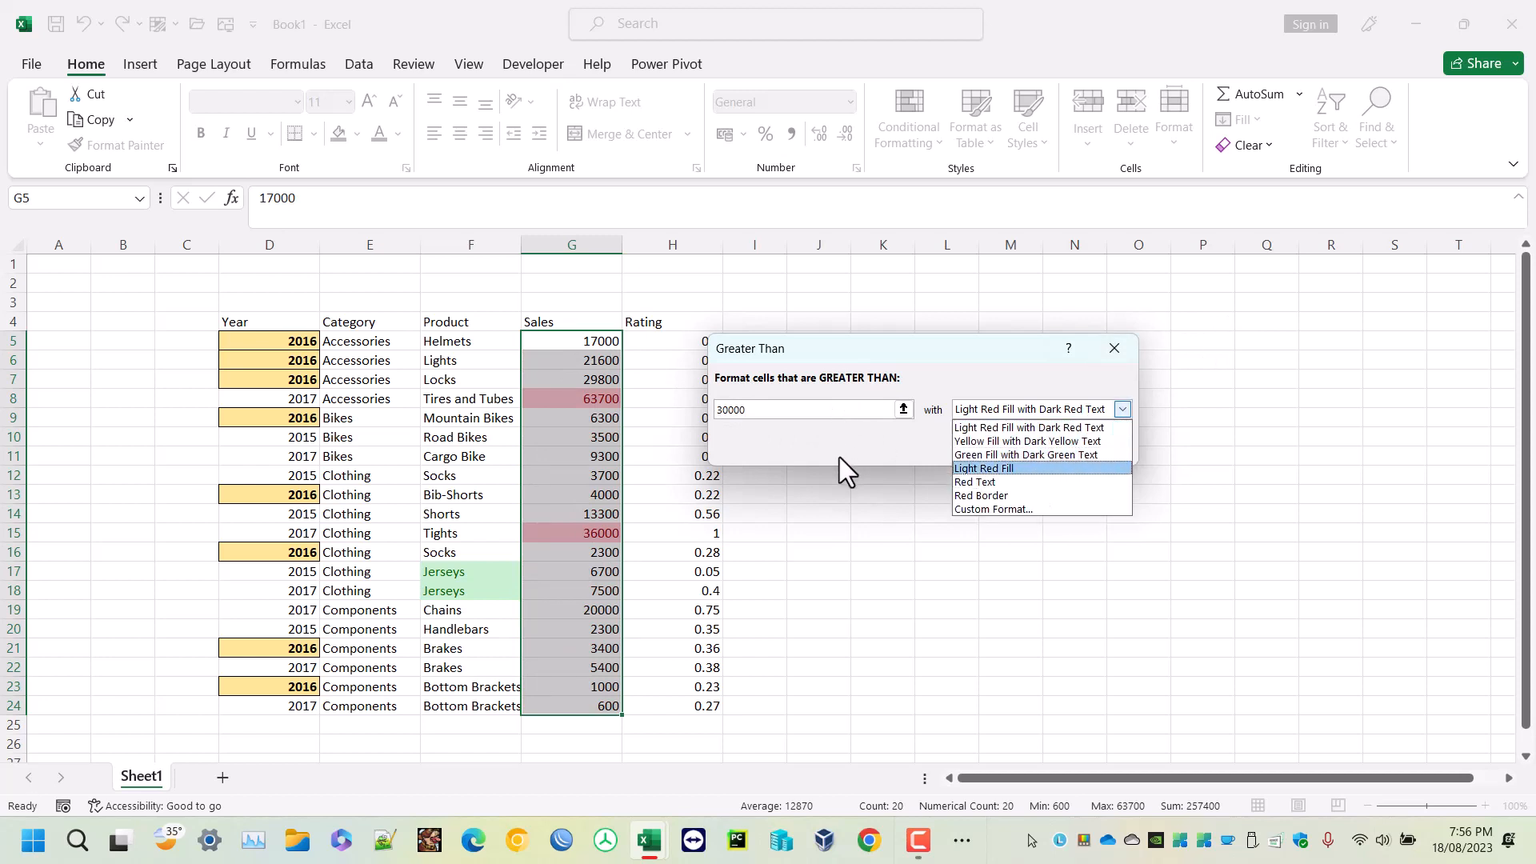
{"action": "left_click", "coordinate": [896, 444]}
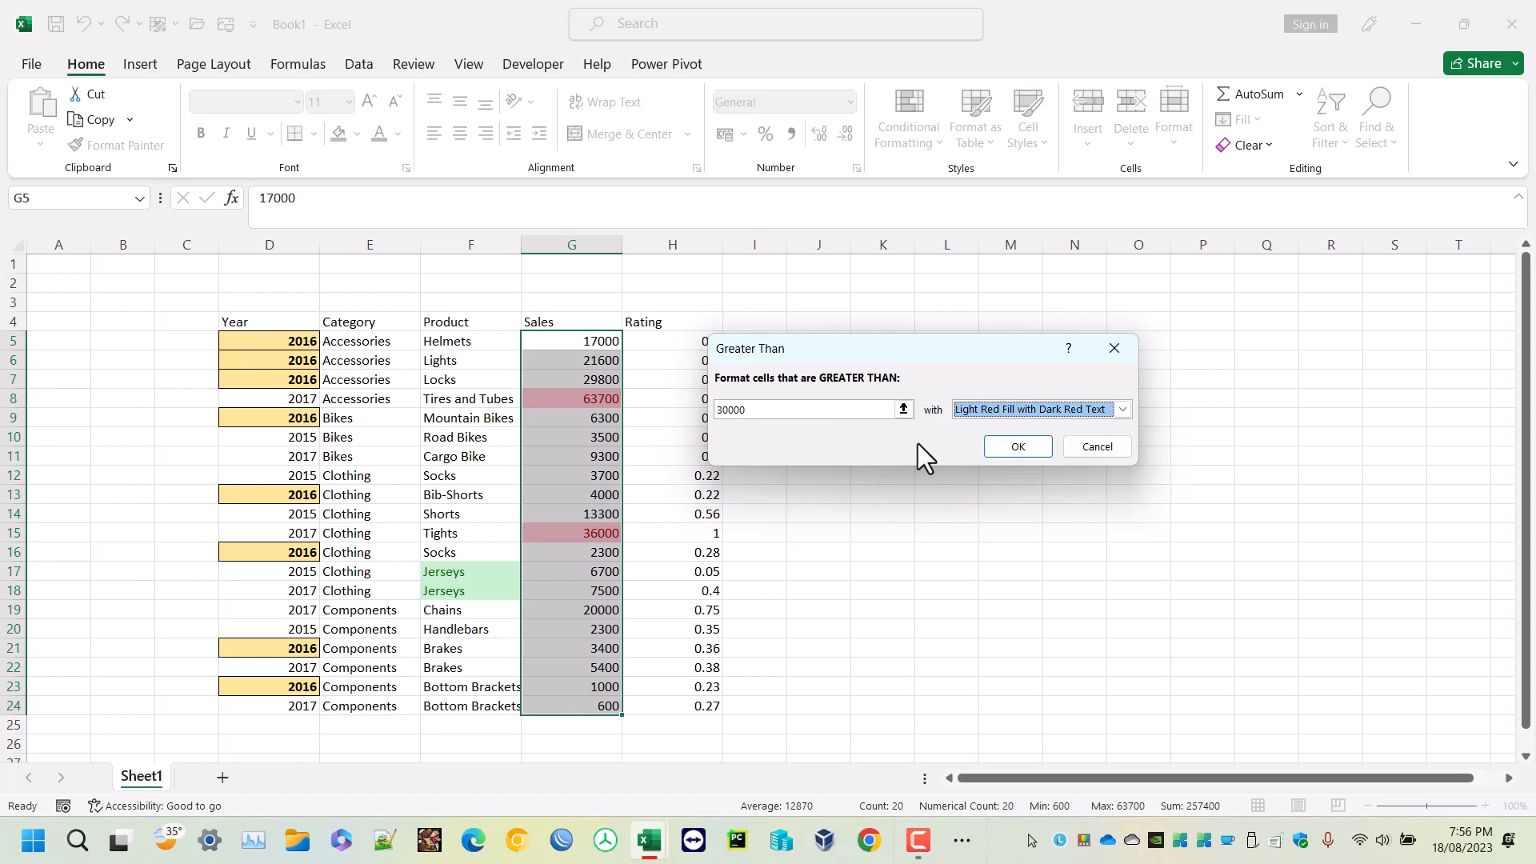
{"action": "left_click", "coordinate": [1081, 449]}
Try a Duplicate Values highlight rule on the Category cells E5:E24 with Light Red Fill with Dark Red Text
{"action": "left_click", "coordinate": [920, 144]}
{"action": "mouse_move", "coordinate": [953, 200]}
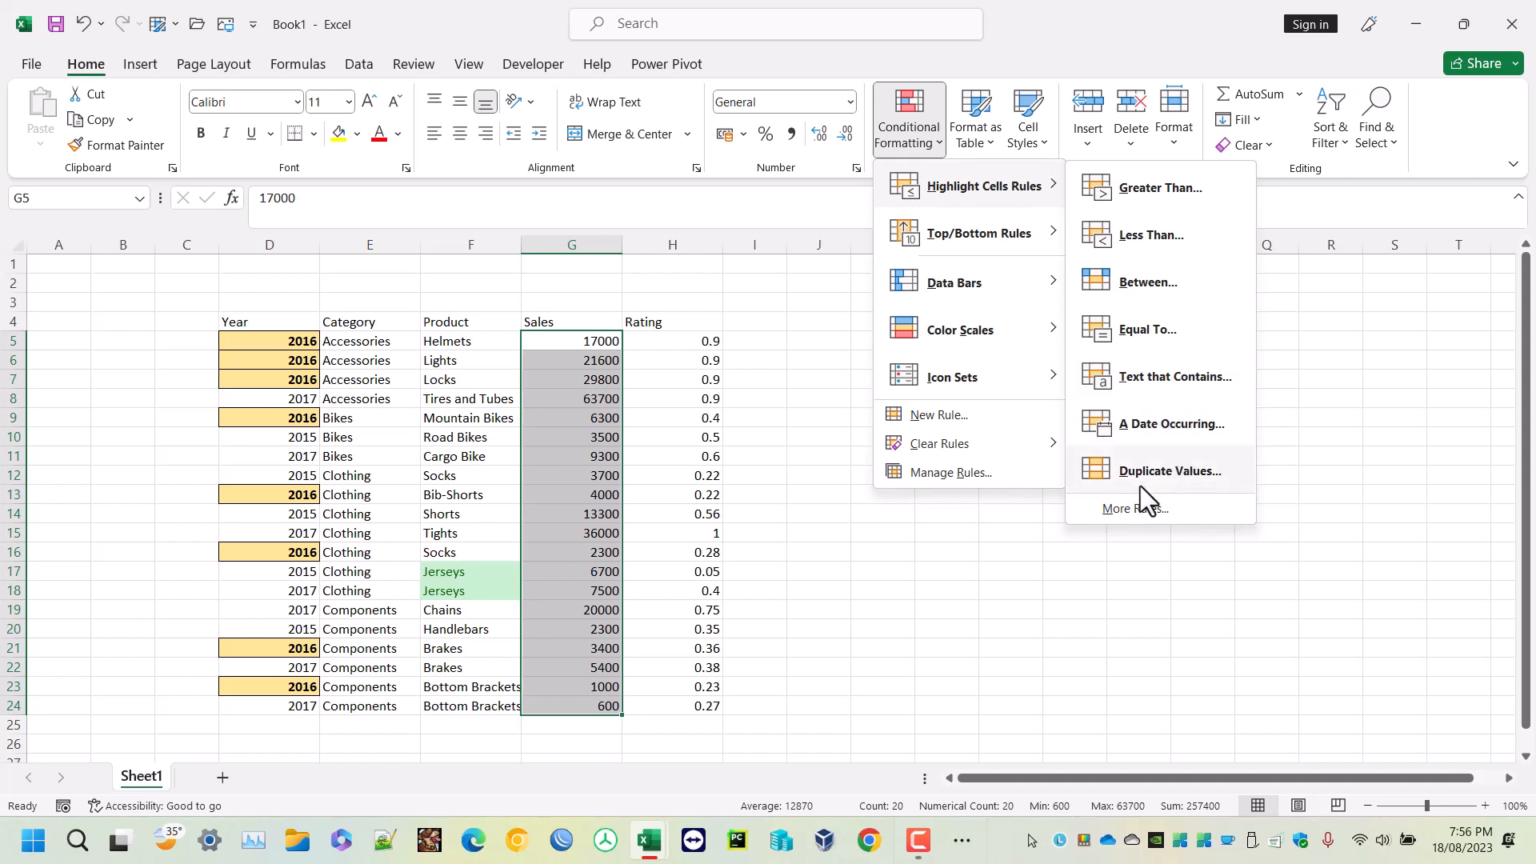
{"action": "left_click", "coordinate": [1021, 558]}
{"action": "left_click_drag", "start_coordinate": [380, 345], "coordinate": [372, 707]}
{"action": "left_click", "coordinate": [919, 125]}
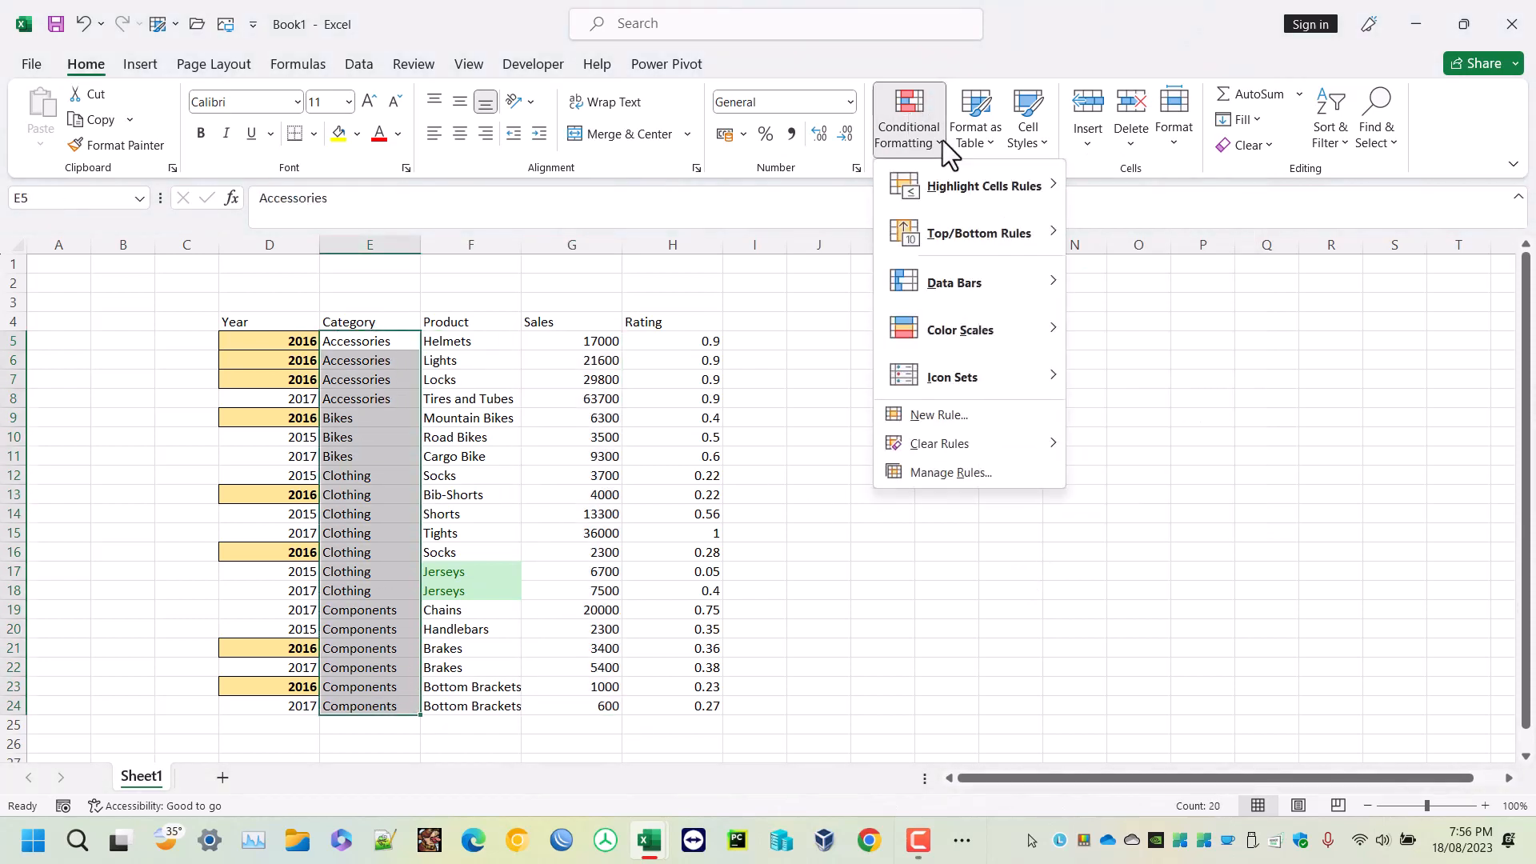
{"action": "left_click", "coordinate": [1133, 467]}
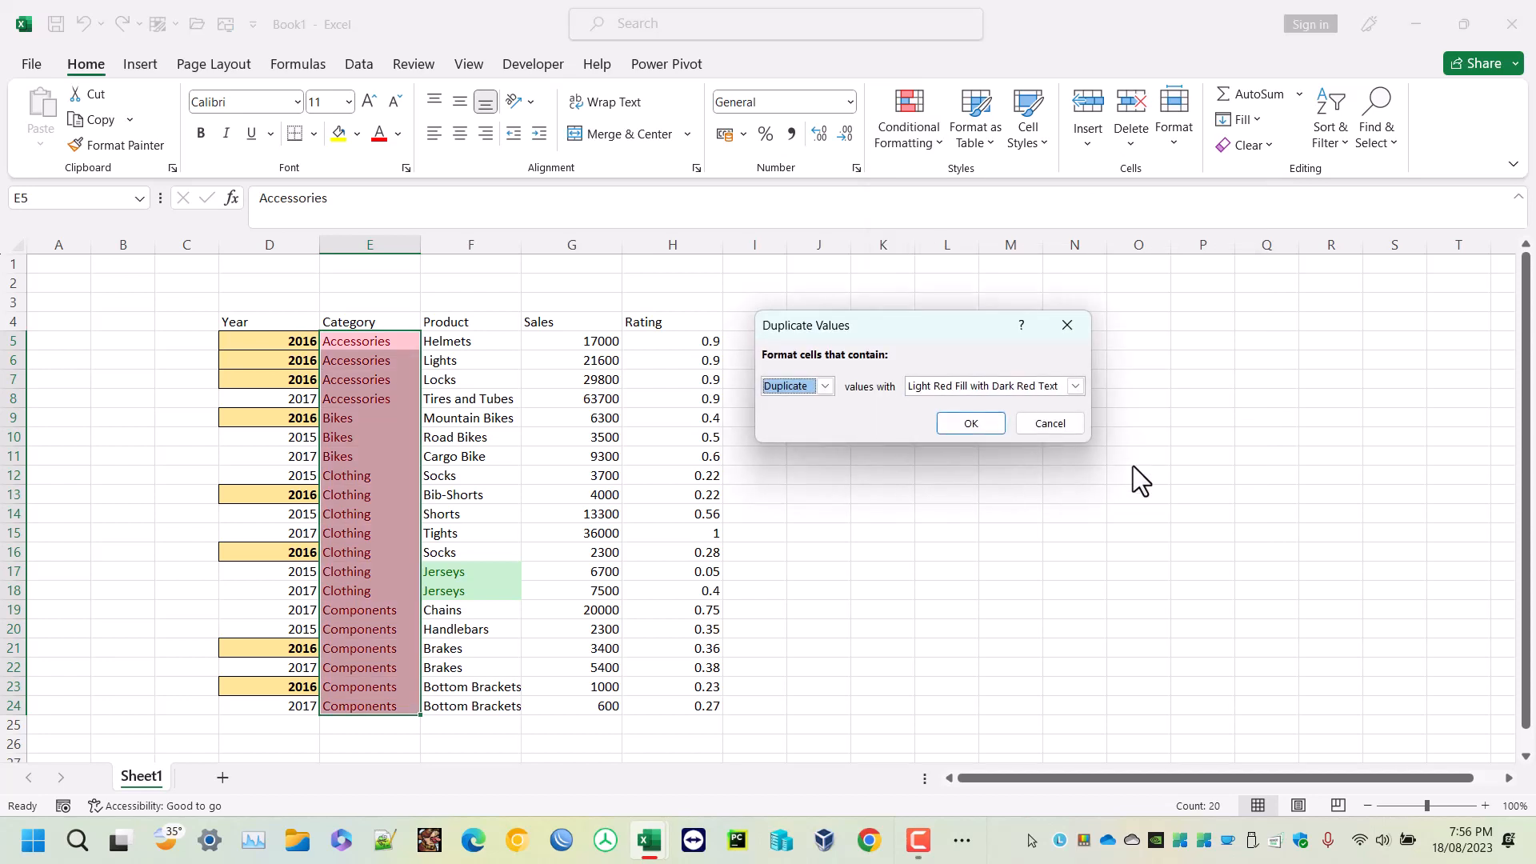
{"action": "left_click", "coordinate": [1049, 423]}
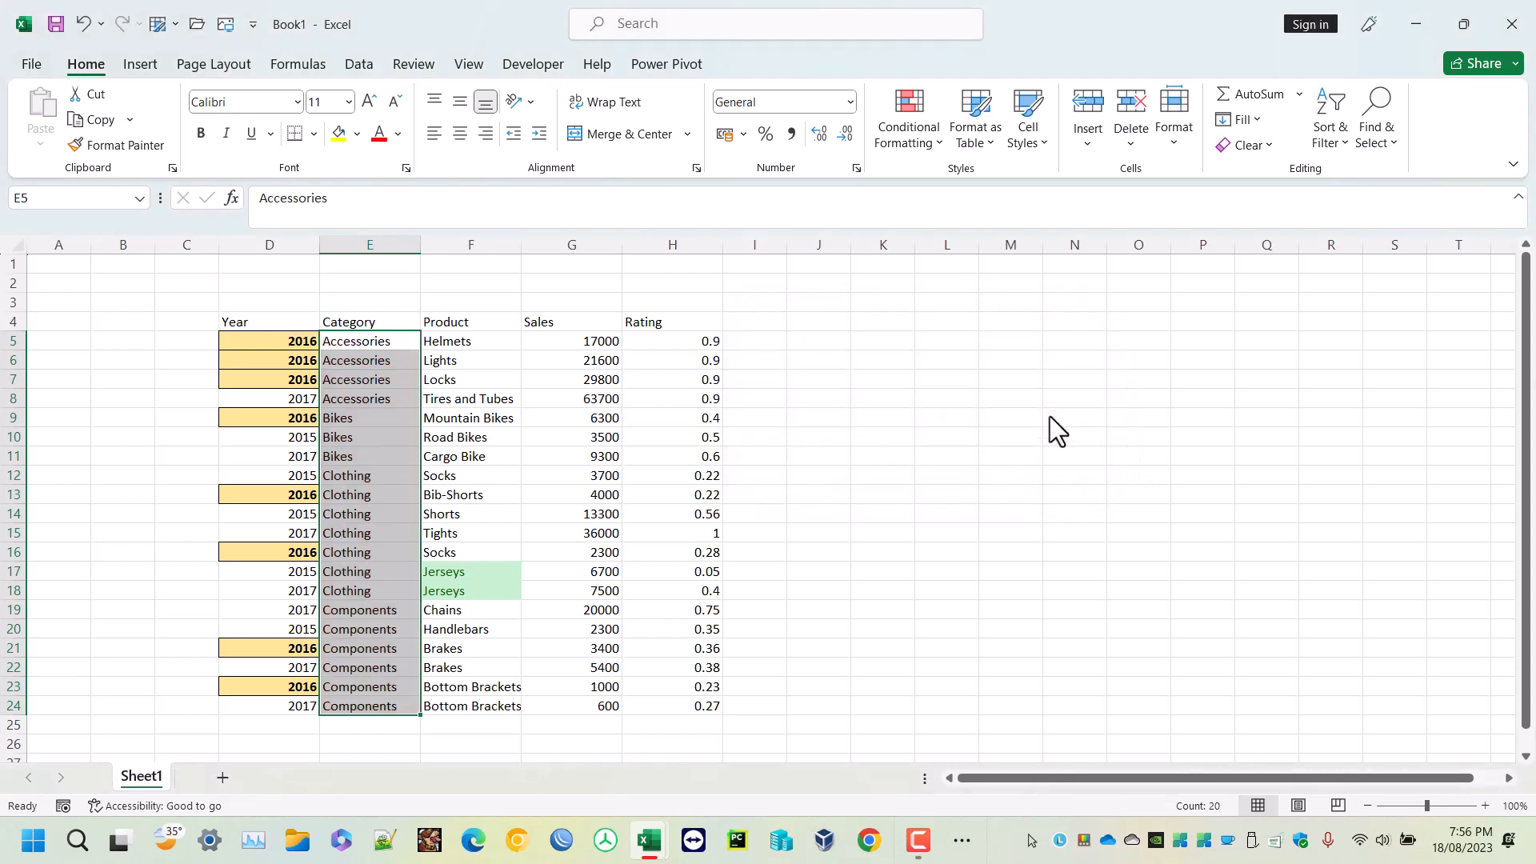
Try a Top Items rule for the top 3 values in Sales cells G5:G24 with Light Red Fill with Dark Red Text
{"action": "left_click_drag", "start_coordinate": [600, 341], "coordinate": [604, 705]}
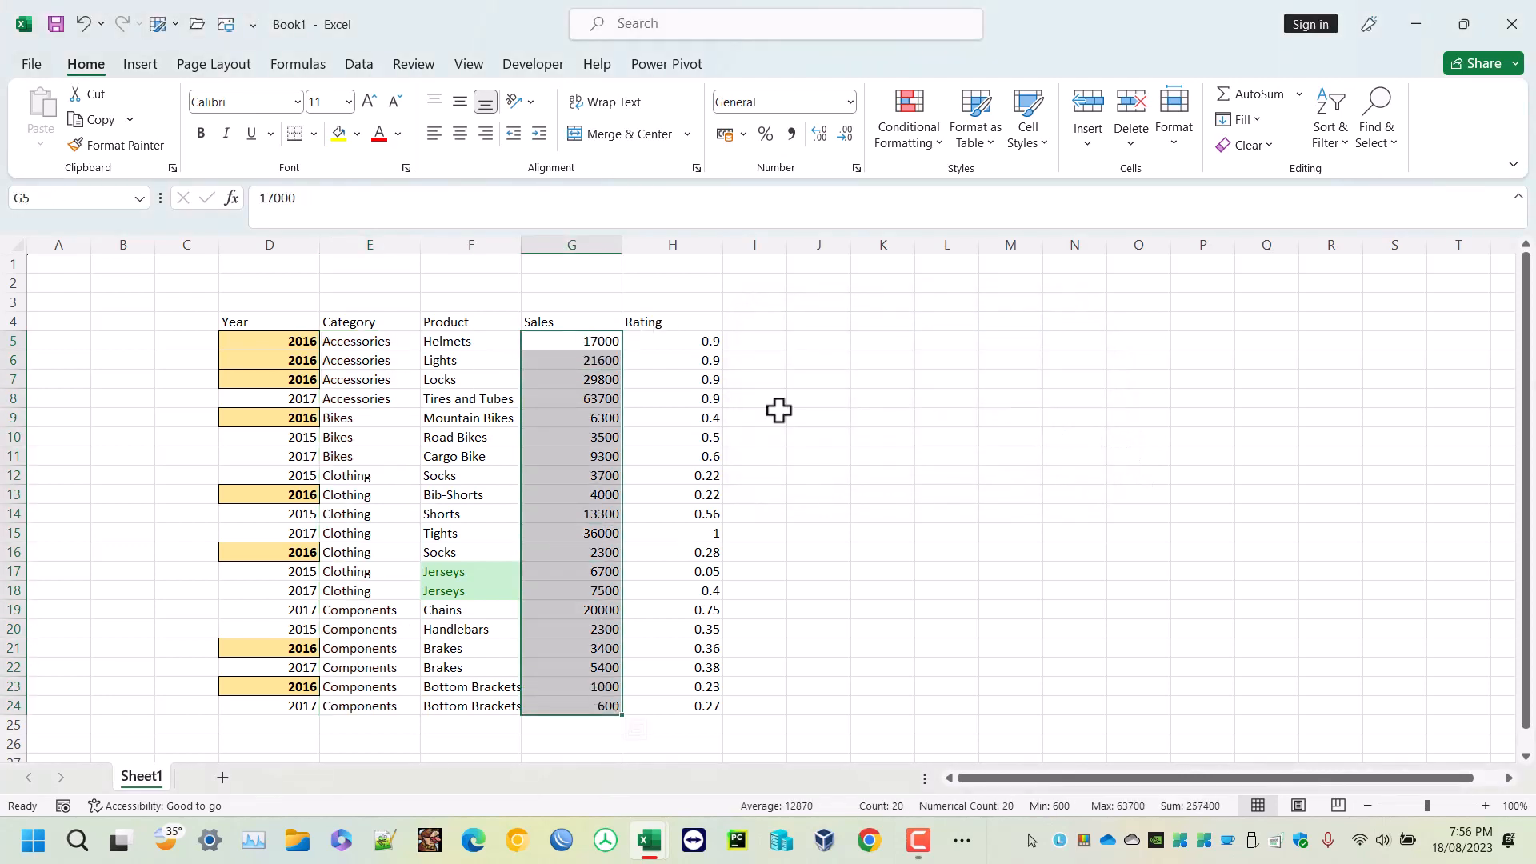
{"action": "left_click", "coordinate": [917, 134]}
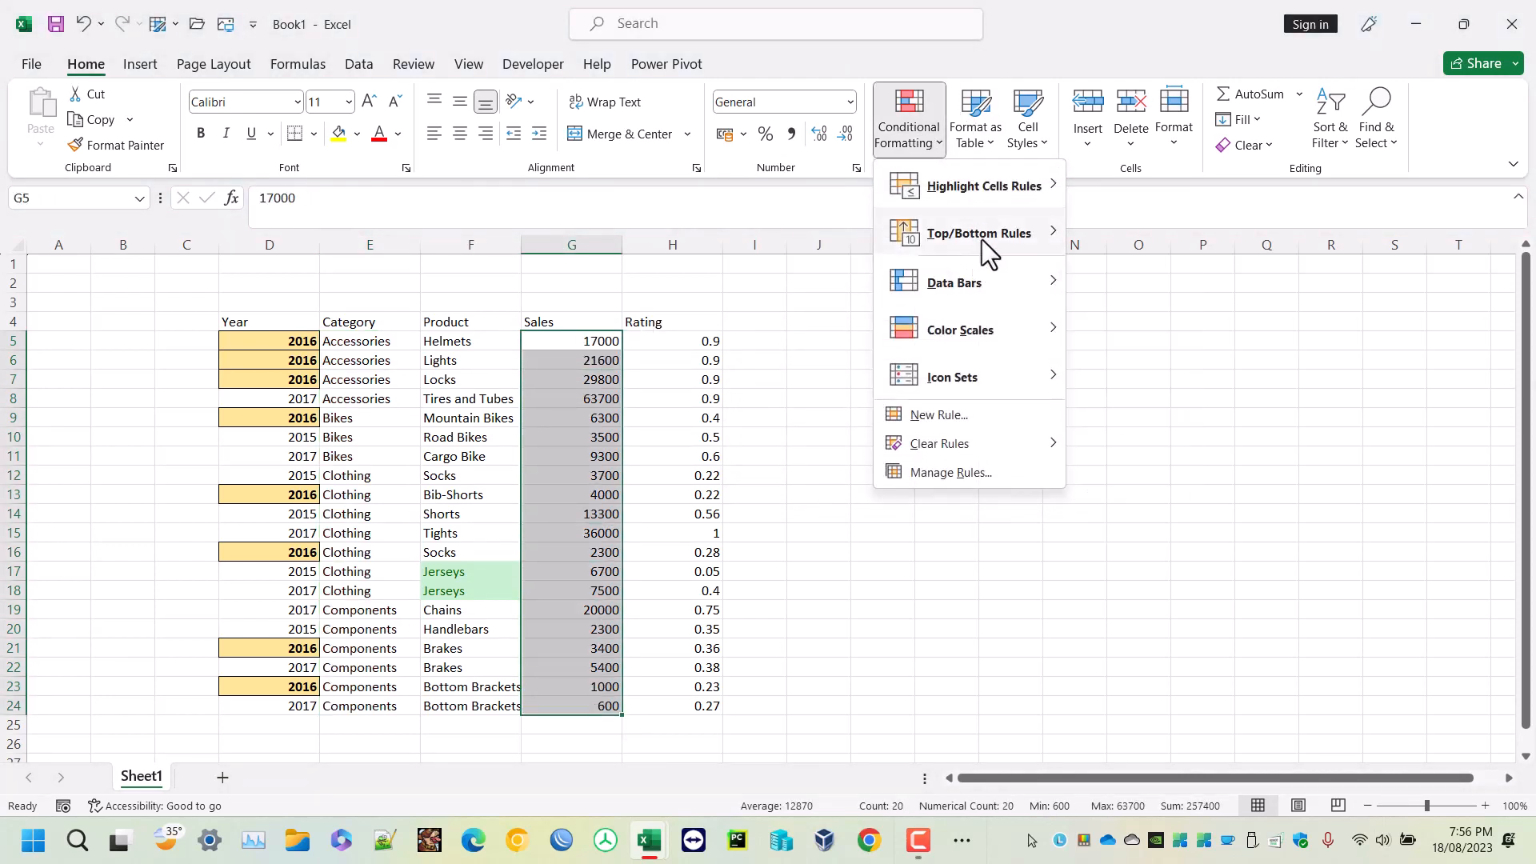
{"action": "mouse_move", "coordinate": [982, 238]}
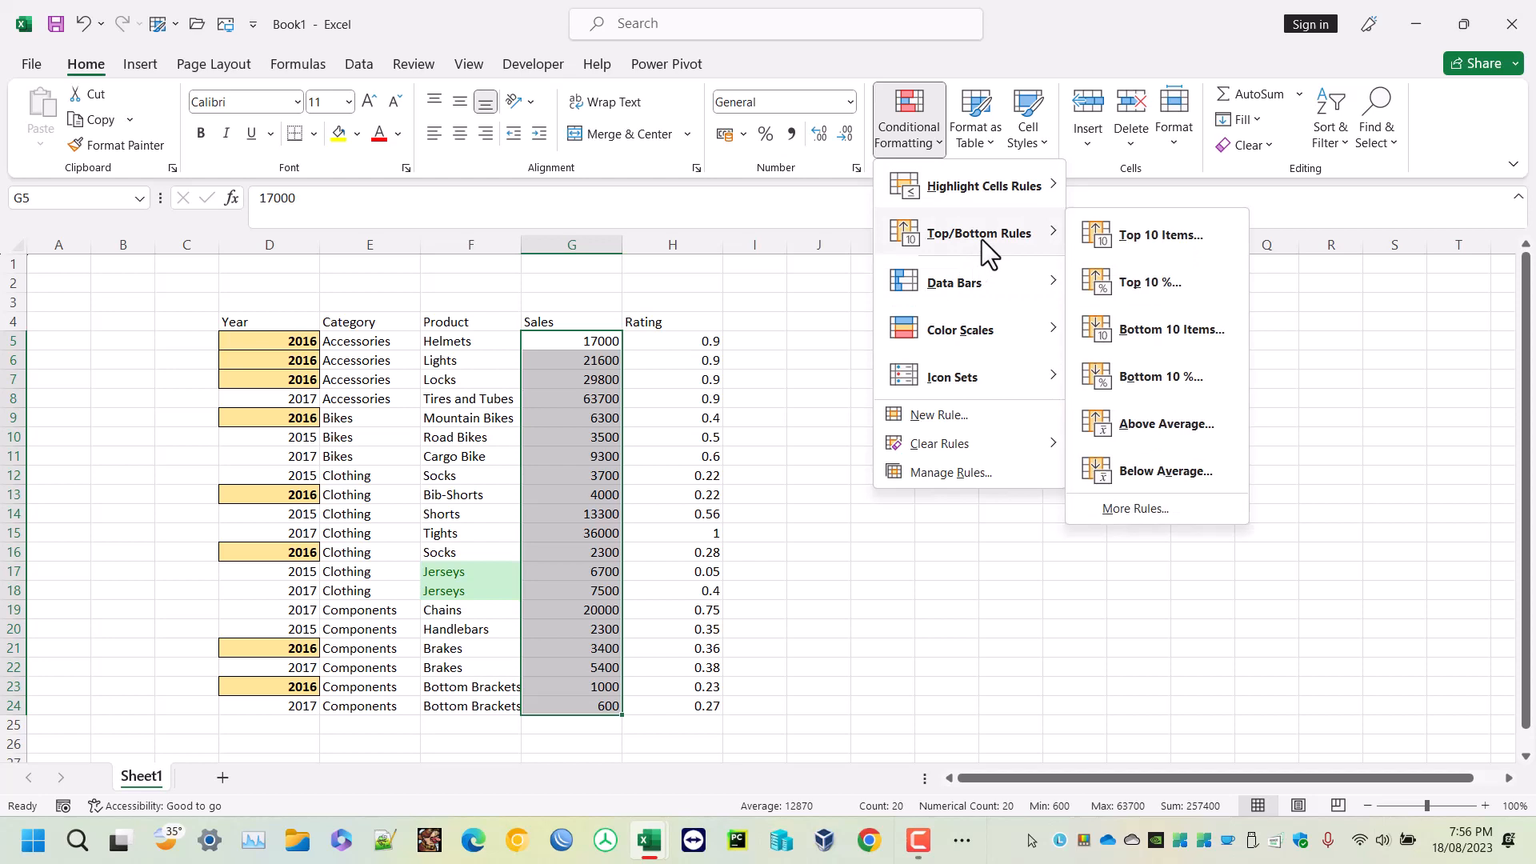
{"action": "left_click", "coordinate": [1152, 247]}
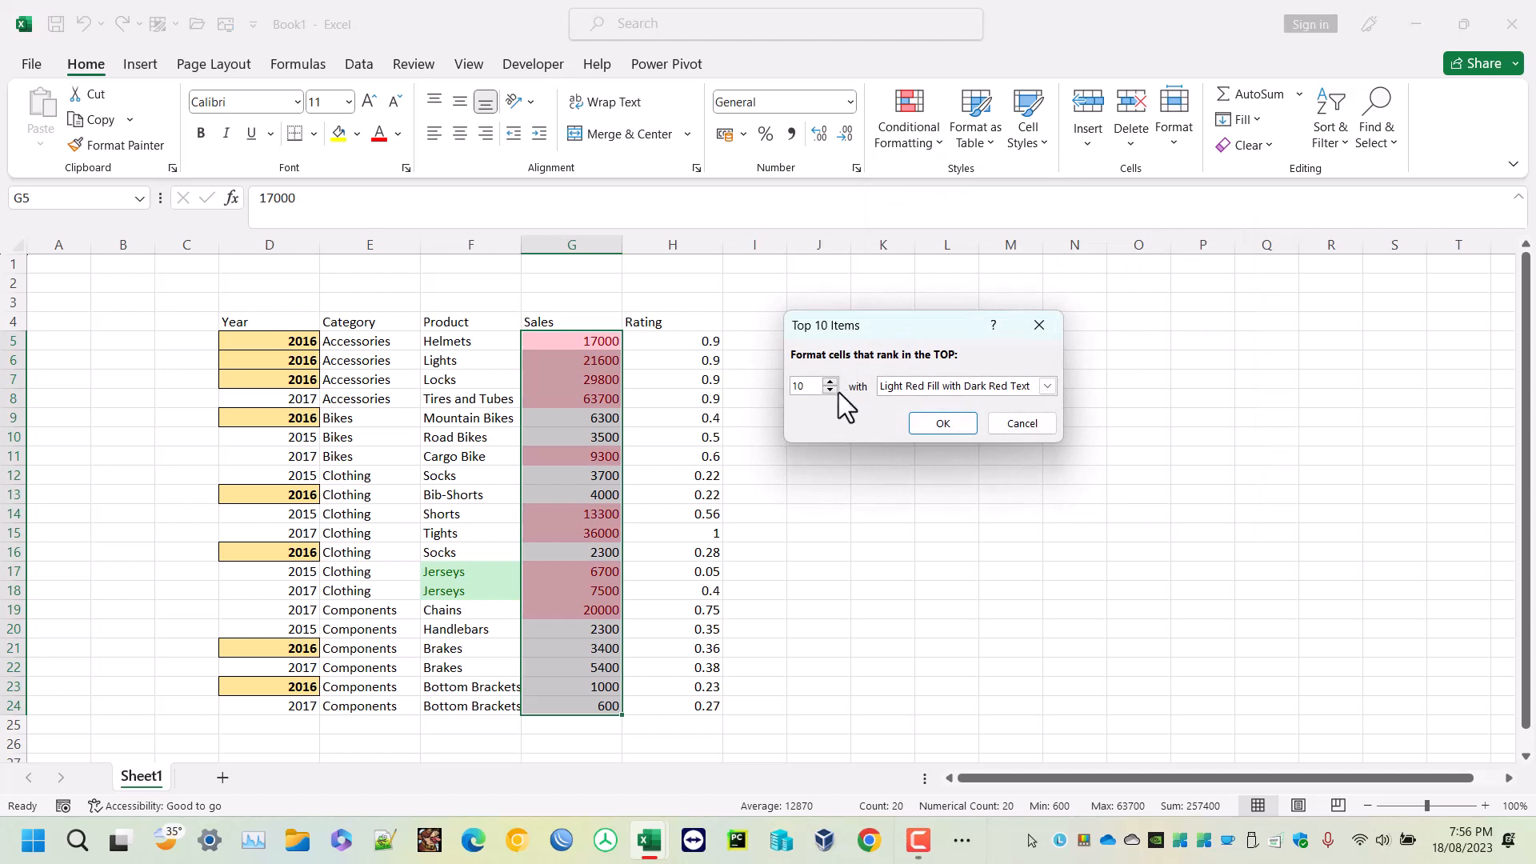
{"action": "left_click", "coordinate": [829, 389]}
{"action": "left_click", "coordinate": [830, 389]}
{"action": "left_click", "coordinate": [829, 388]}
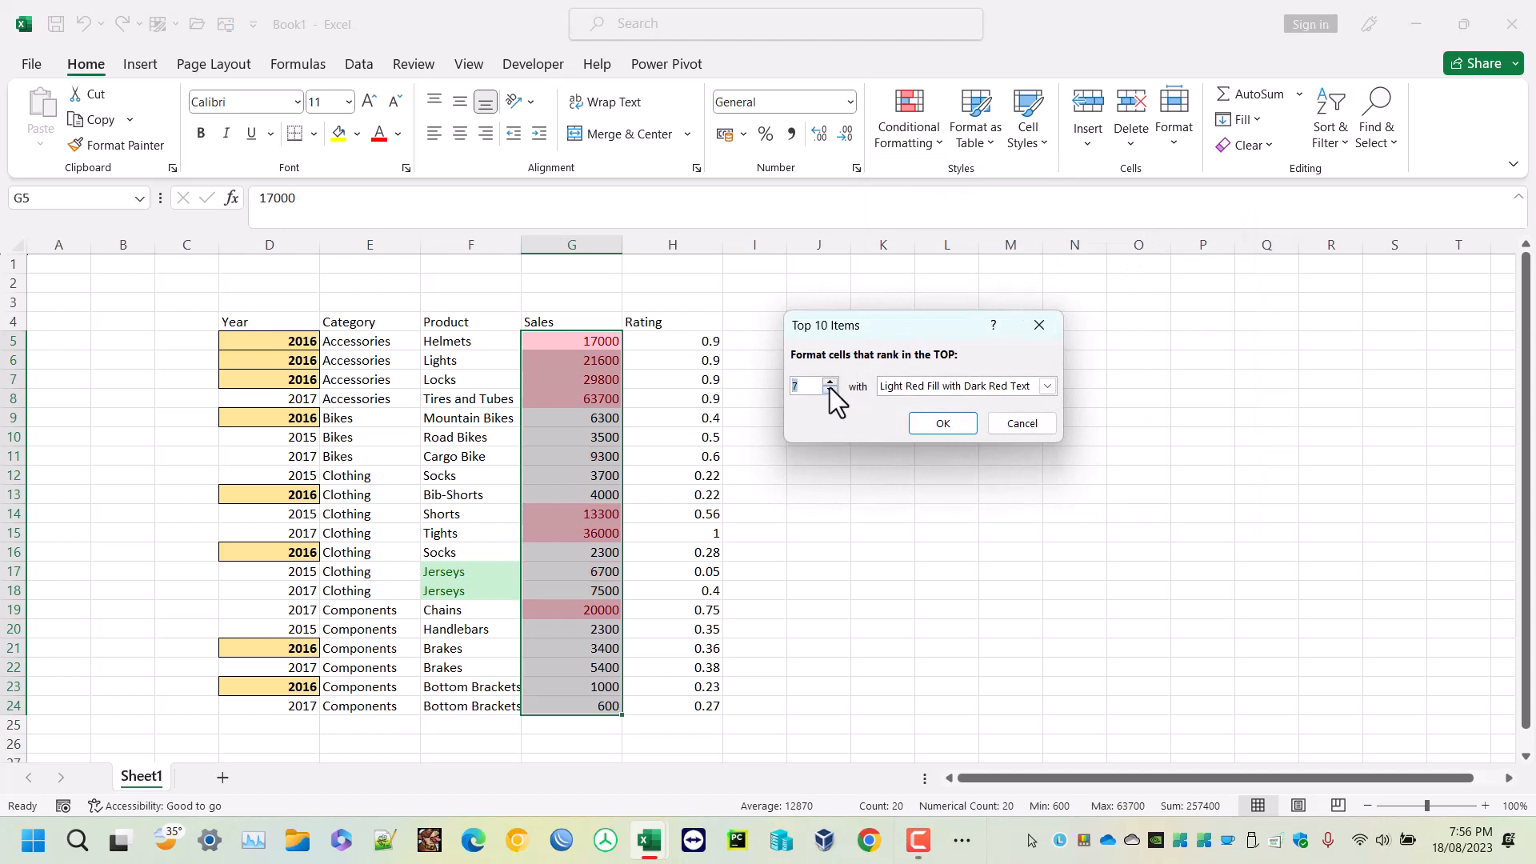
{"action": "left_click", "coordinate": [830, 389]}
{"action": "left_click", "coordinate": [830, 389]}
{"action": "left_click", "coordinate": [830, 389]}
{"action": "left_click", "coordinate": [830, 389]}
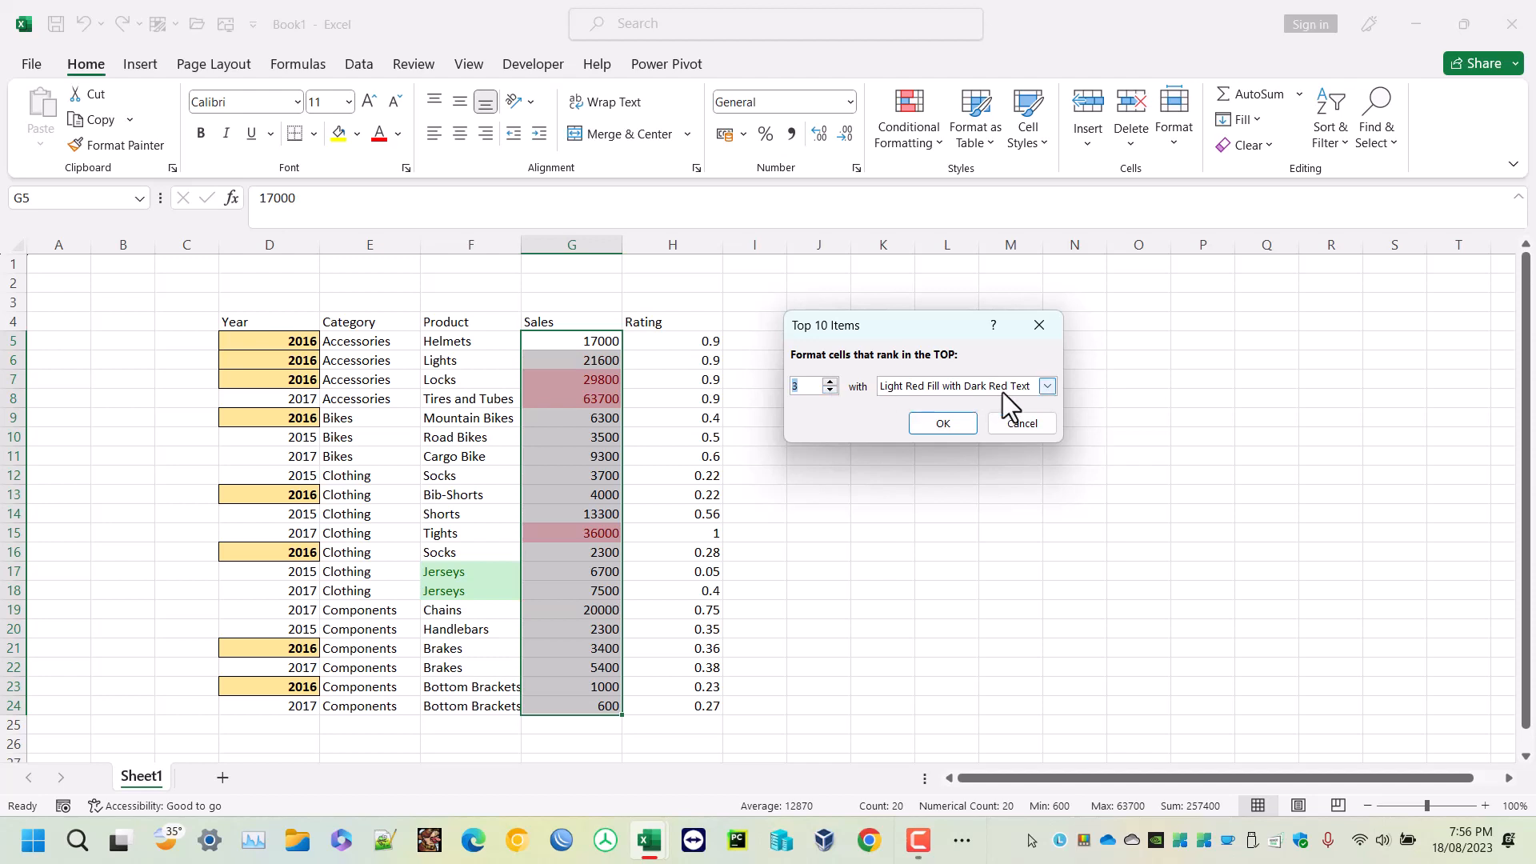
{"action": "left_click", "coordinate": [1024, 424]}
Try an Above Average rule on the Sales cells G5:G24
{"action": "left_click", "coordinate": [925, 148]}
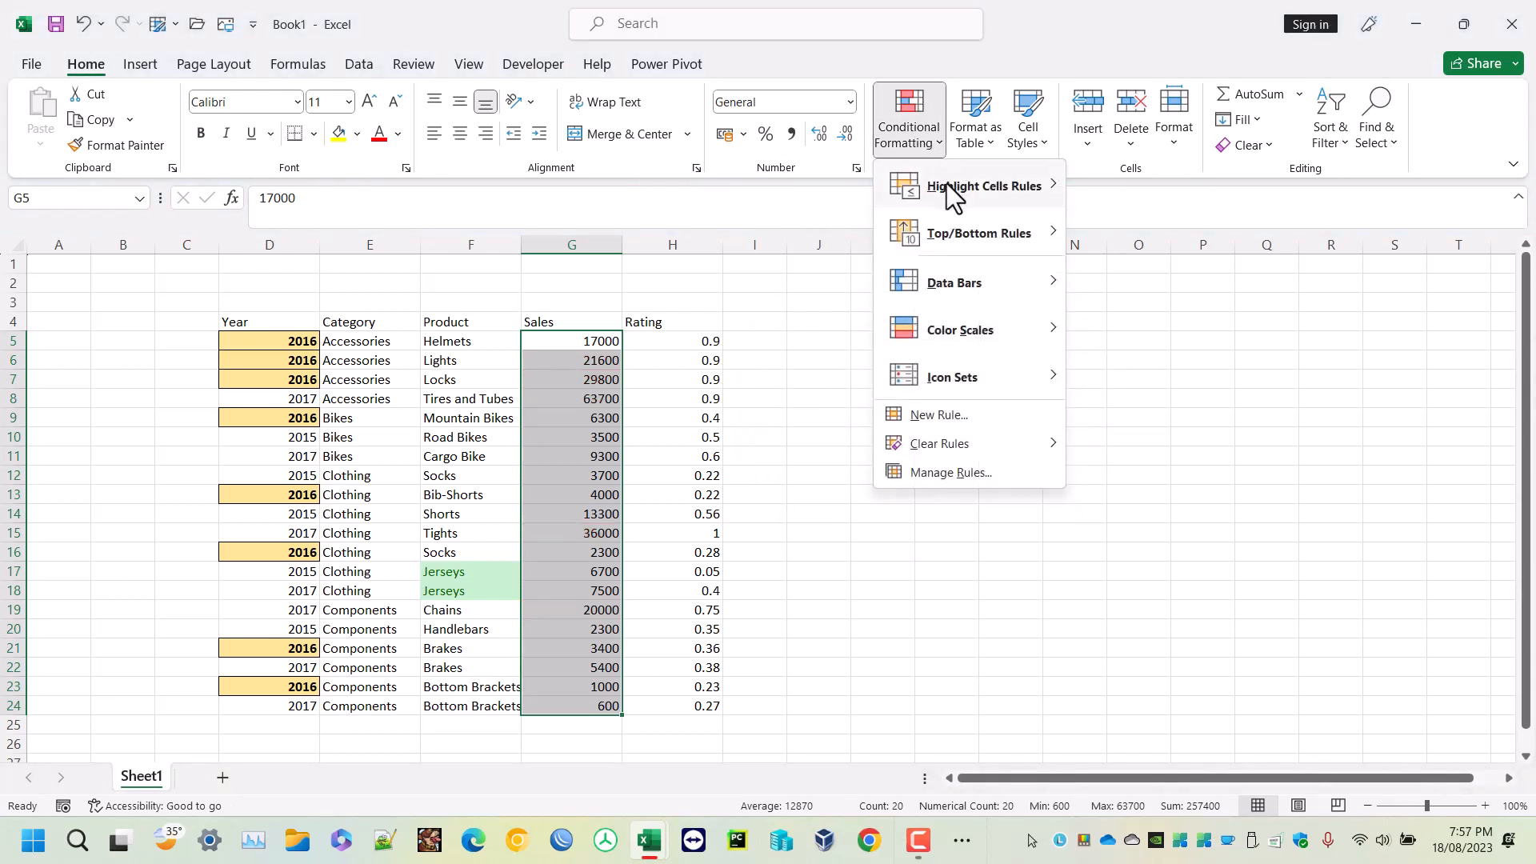
{"action": "mouse_move", "coordinate": [1000, 248]}
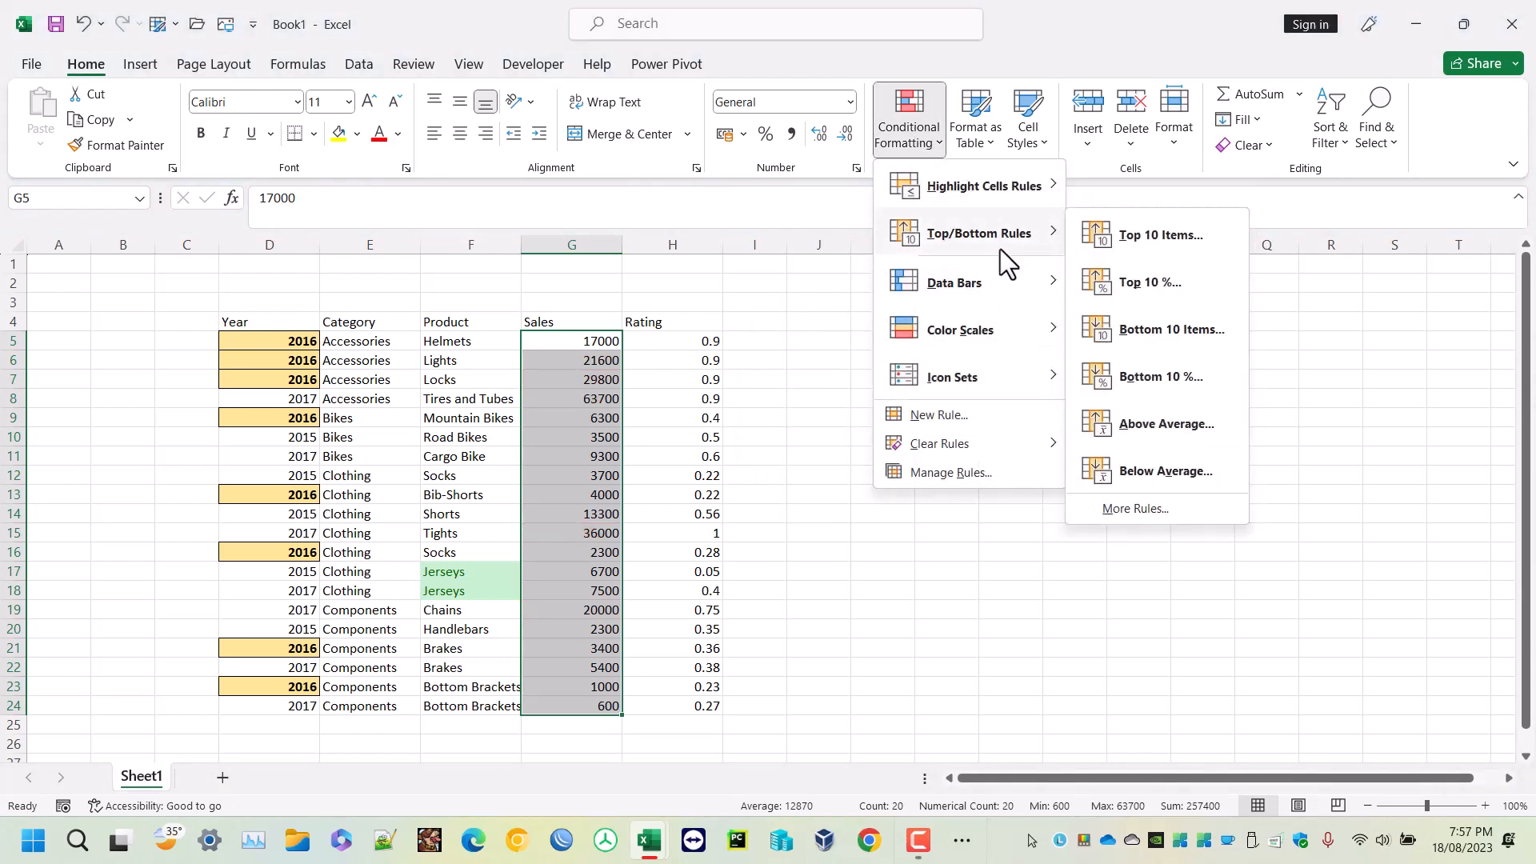
{"action": "left_click", "coordinate": [1149, 438]}
{"action": "left_click", "coordinate": [1046, 423]}
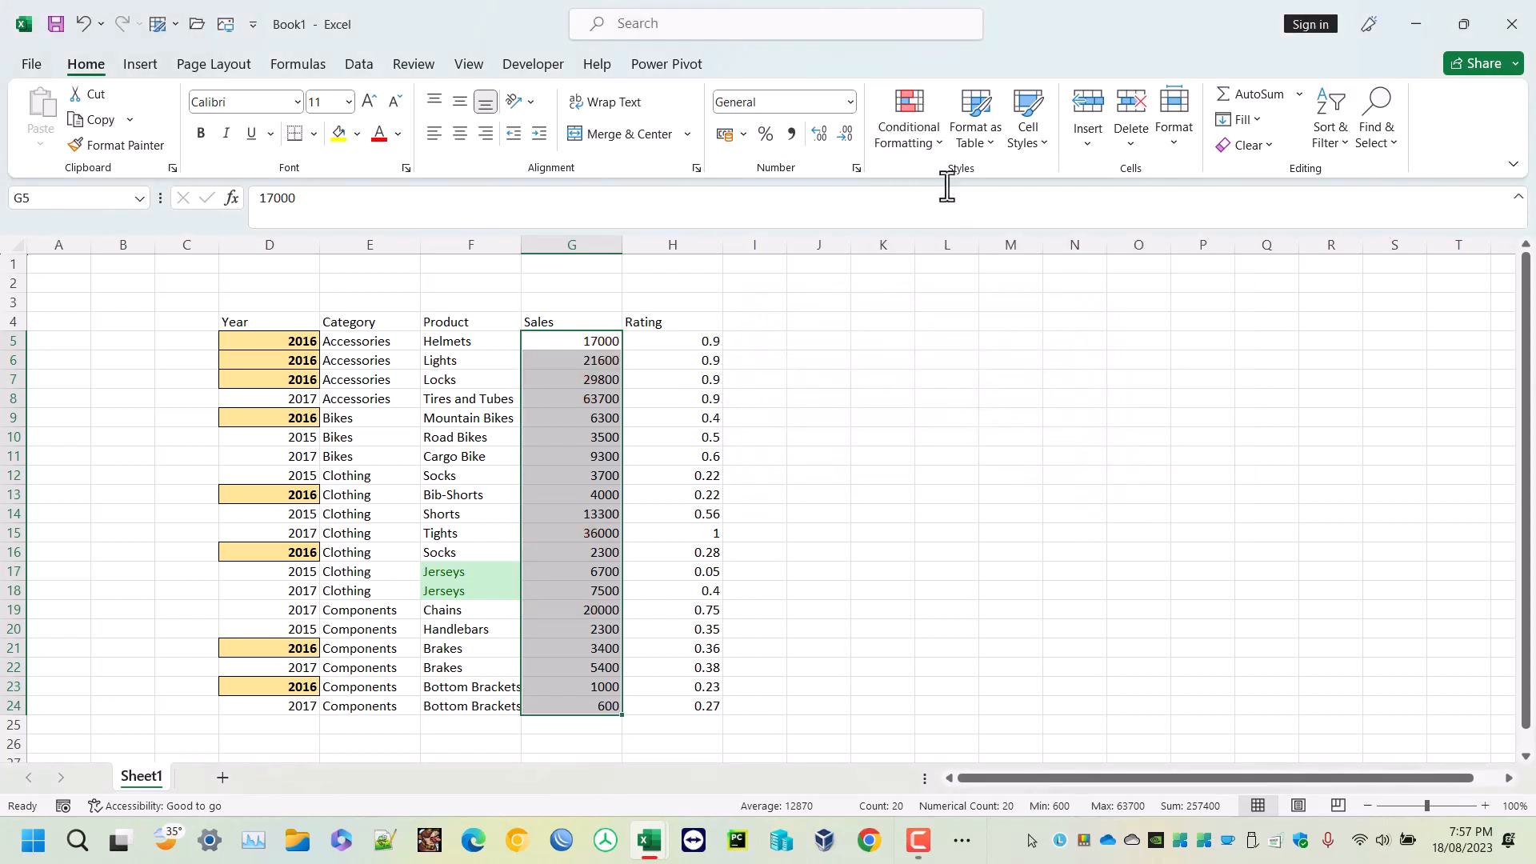
Preview the data bar, color scale and icon set options for the Sales cells G5:G24, including the solid Blue Data Bar
{"action": "left_click", "coordinate": [924, 104]}
{"action": "mouse_move", "coordinate": [992, 284]}
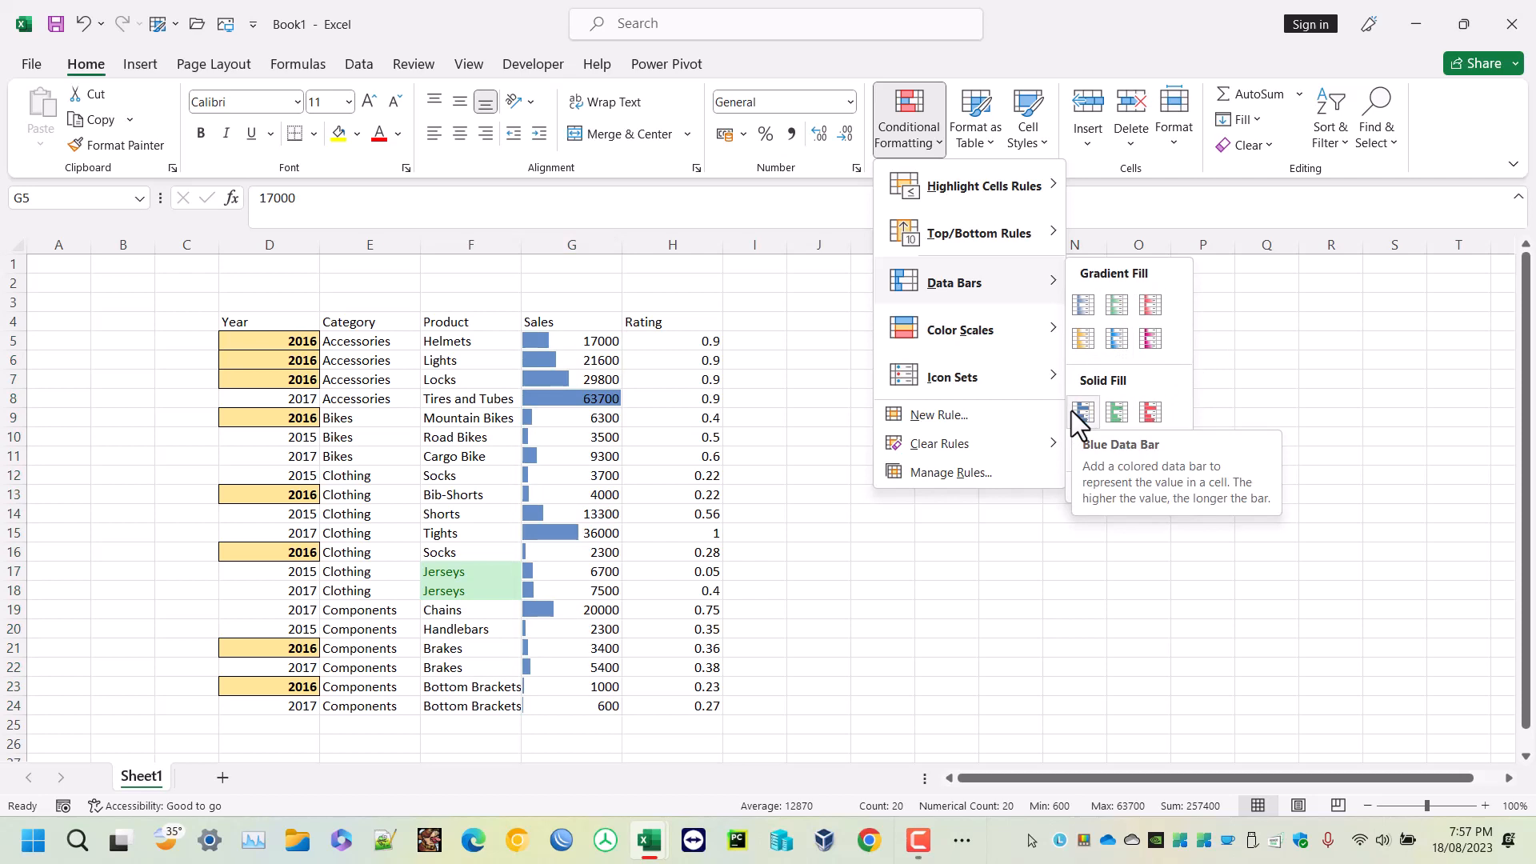
{"action": "mouse_move", "coordinate": [982, 334]}
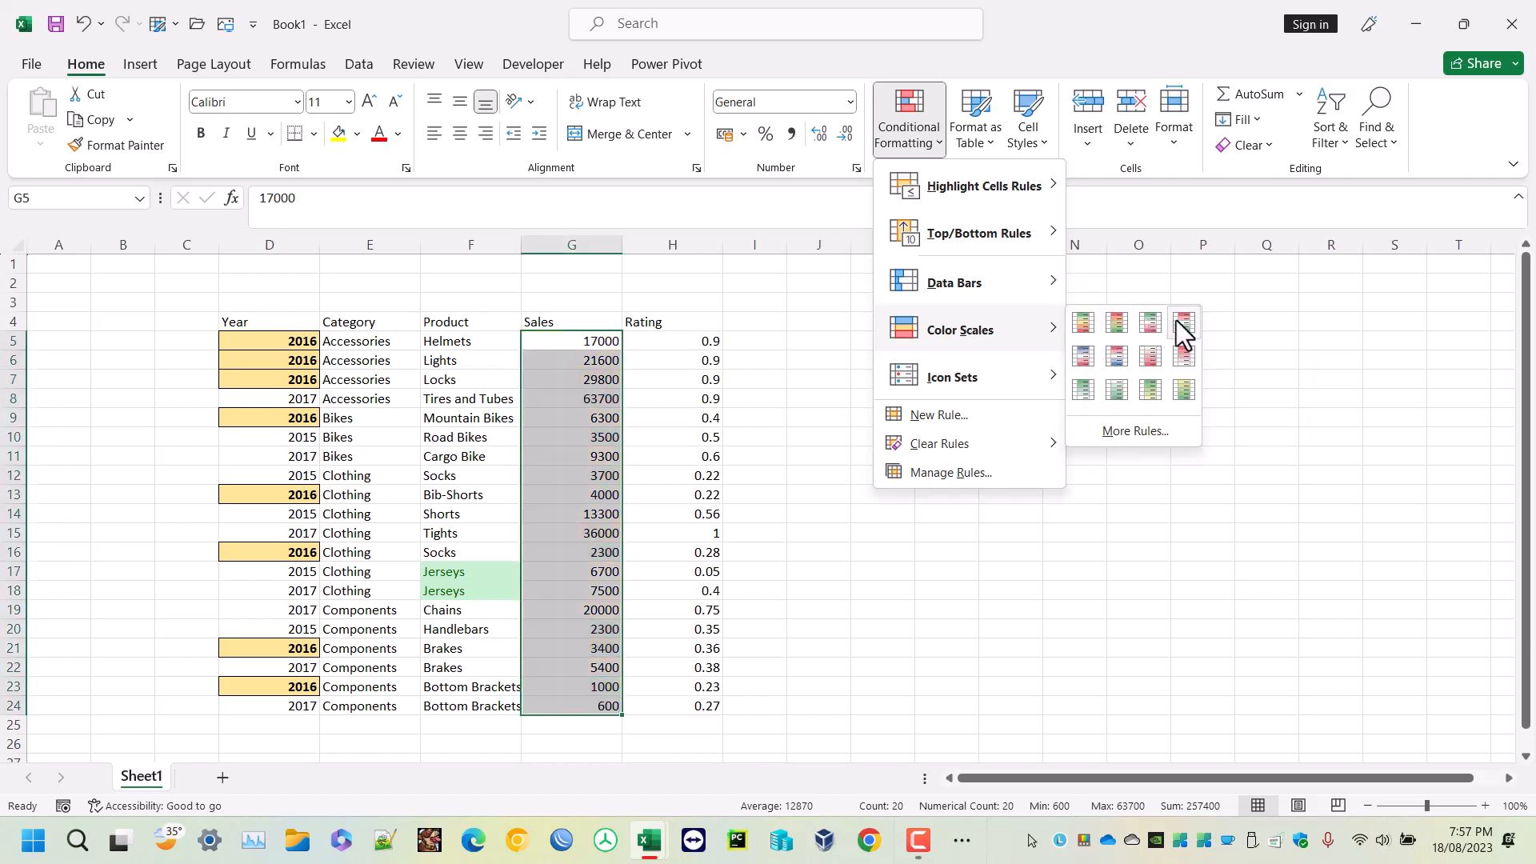
{"action": "mouse_move", "coordinate": [1043, 387]}
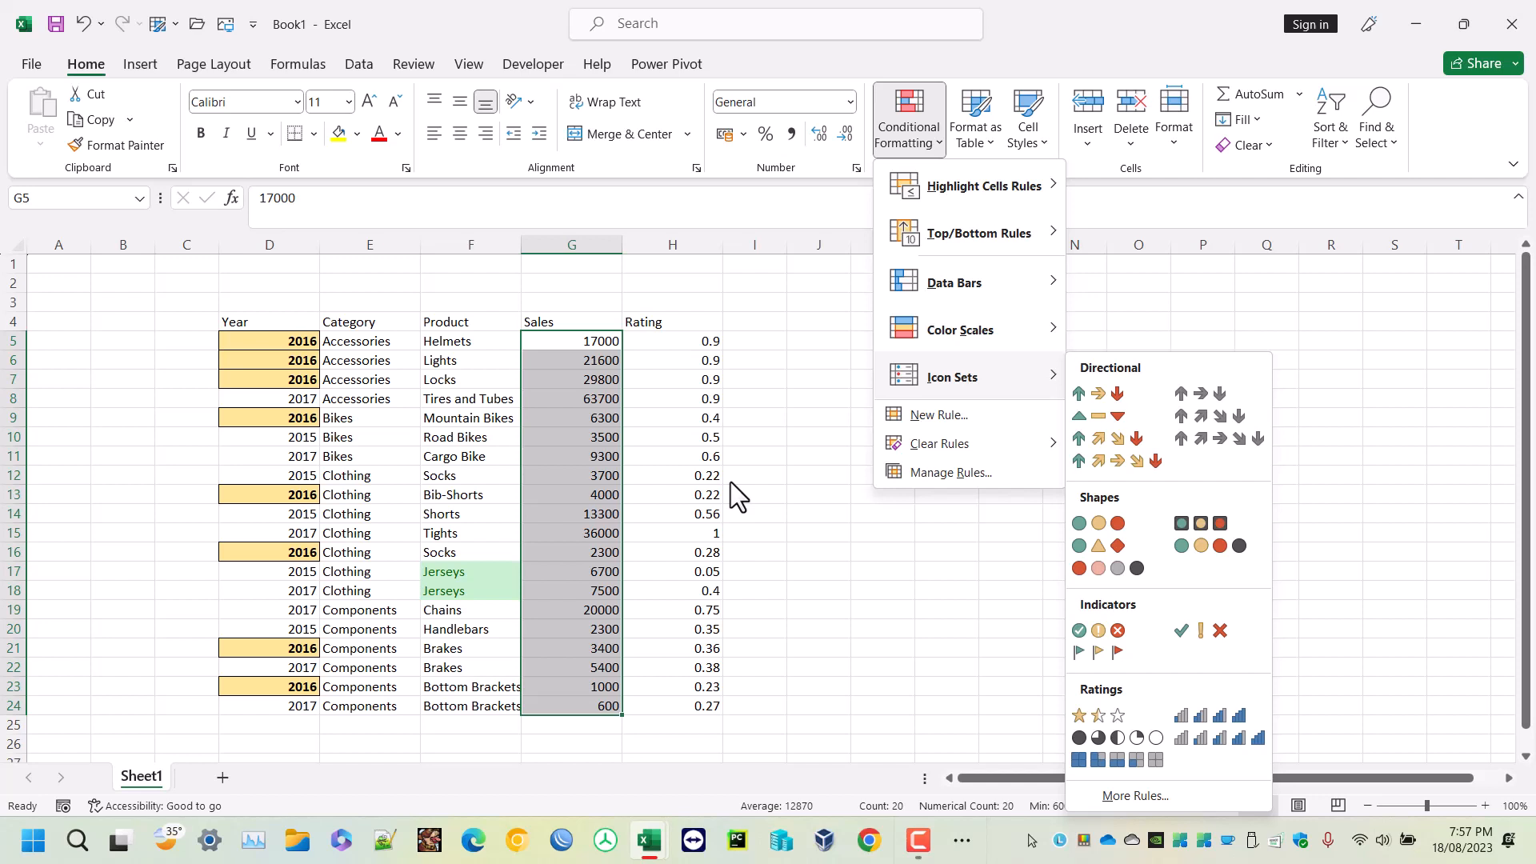
{"action": "left_click", "coordinate": [756, 381]}
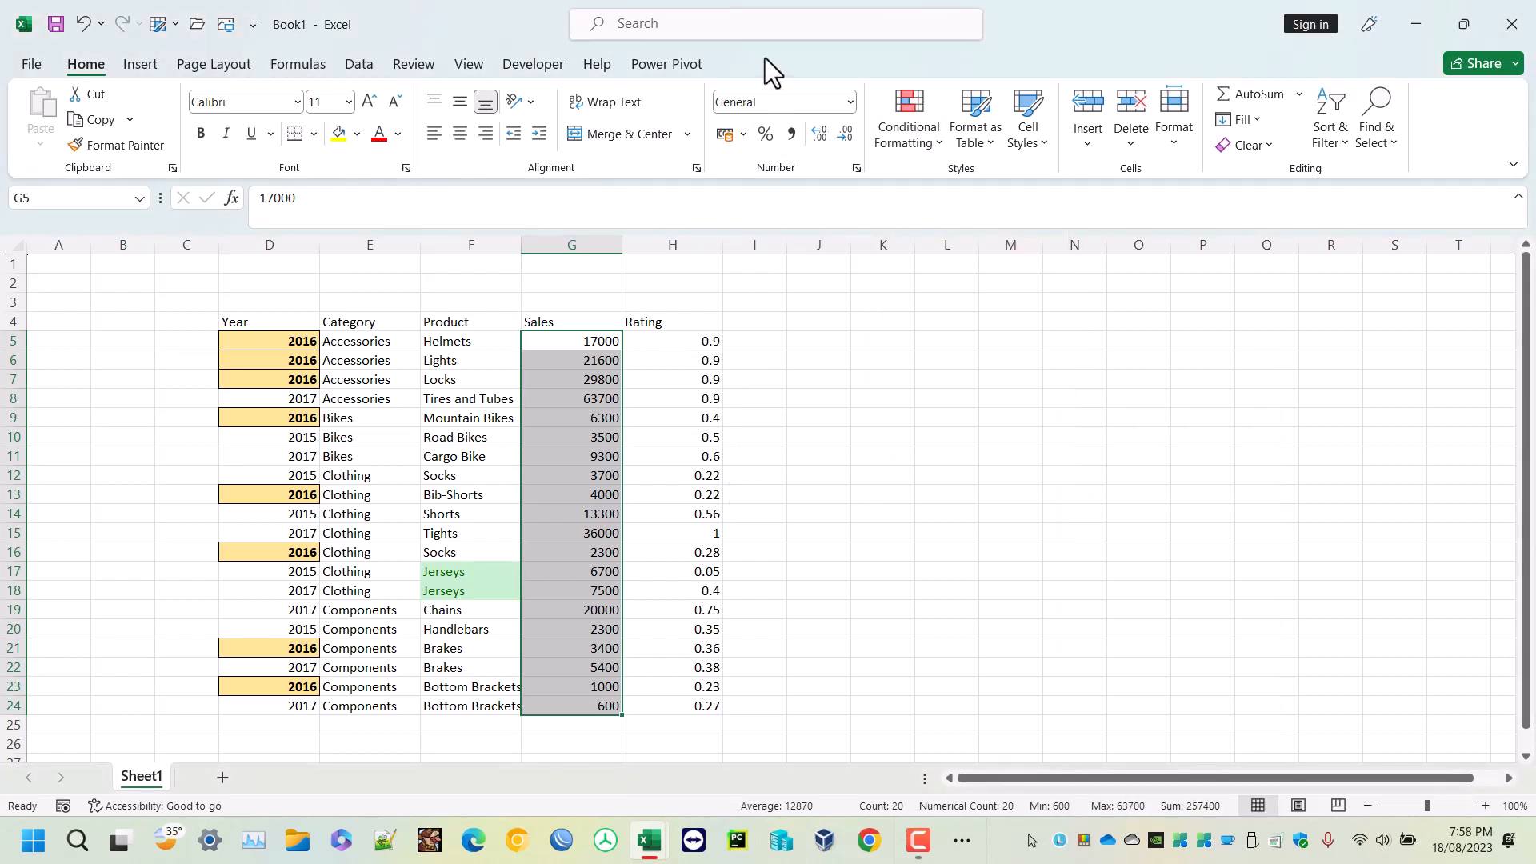